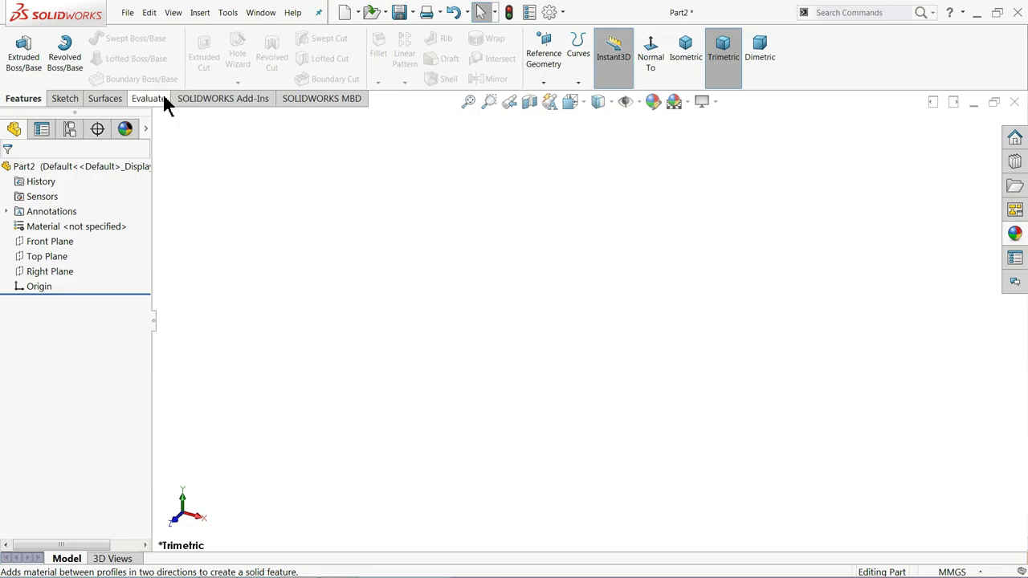
On the Top Plane, sketch a center rectangle about the origin, then exit the sketch.
left_click(33, 257)
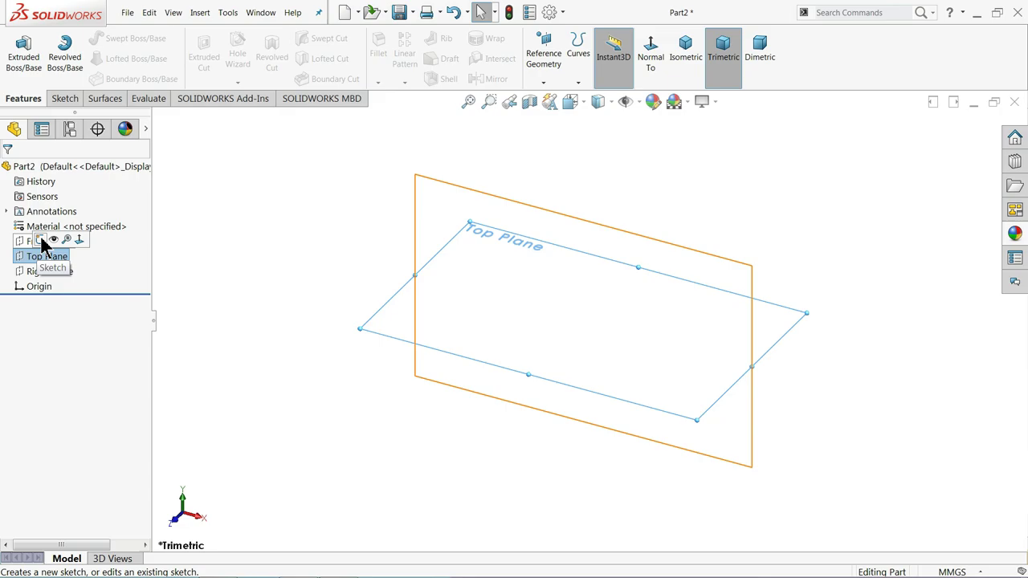
left_click(41, 242)
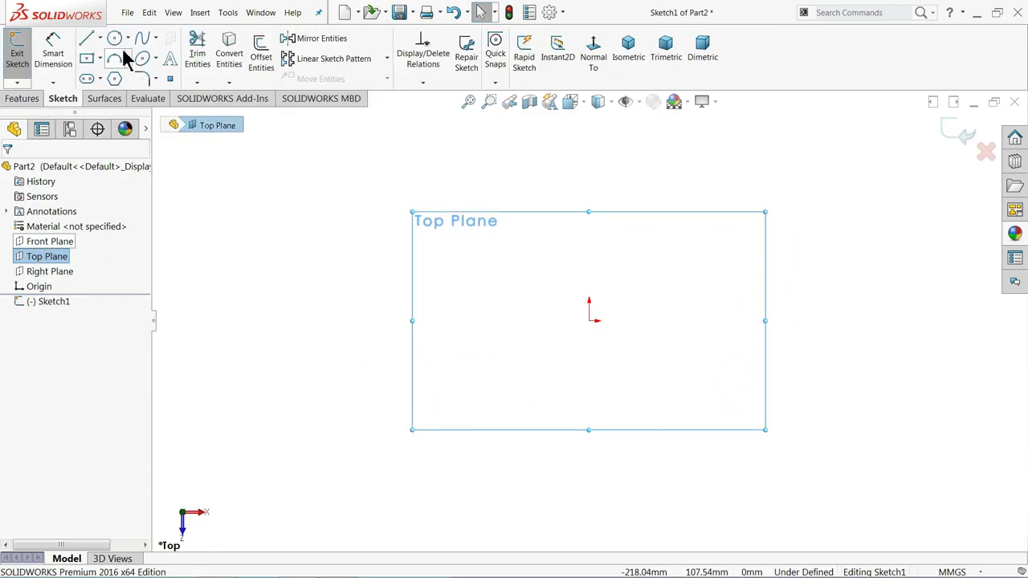
left_click(100, 59)
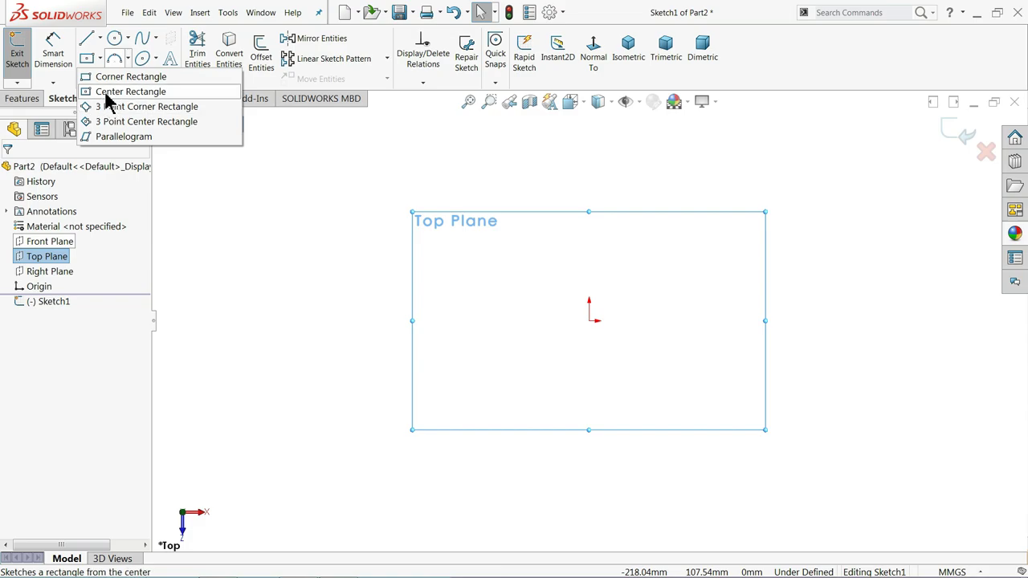
left_click(105, 93)
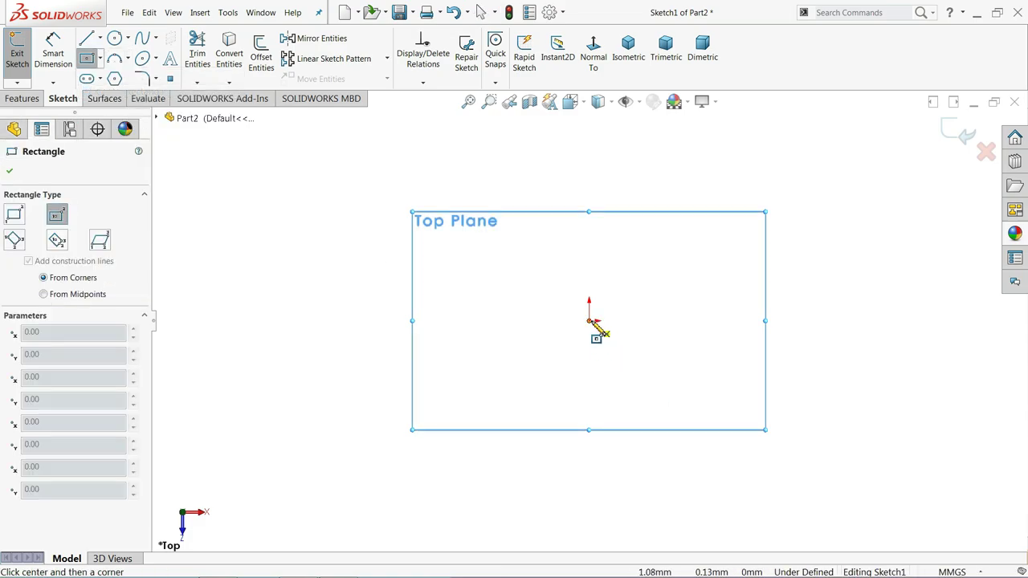
left_click(590, 321)
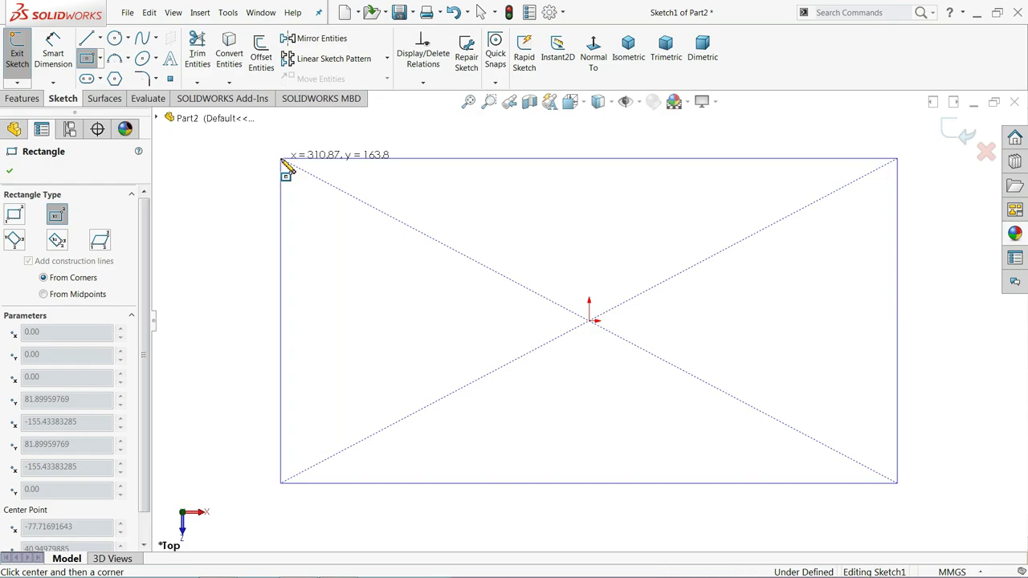
left_click(282, 160)
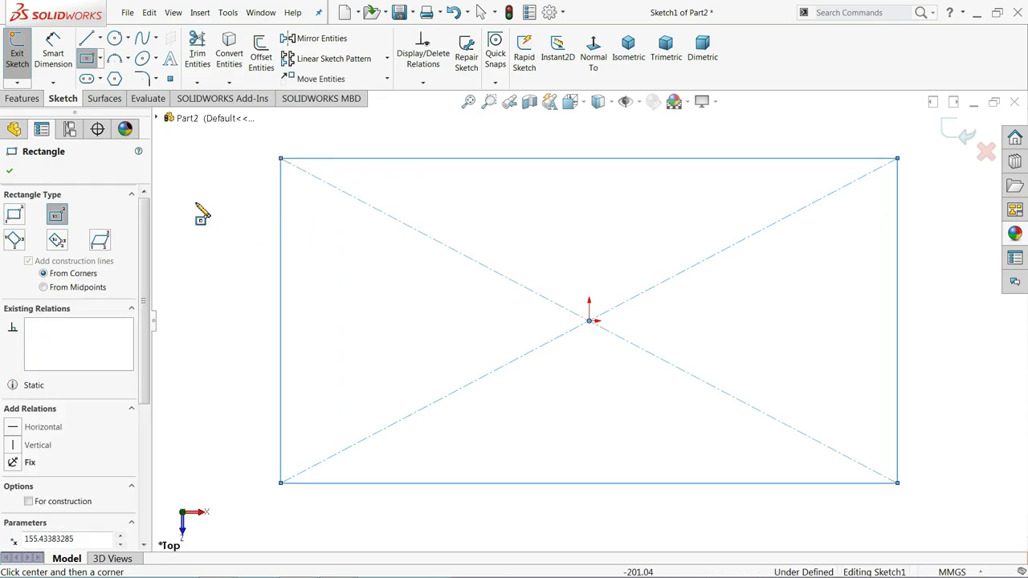
left_click(964, 135)
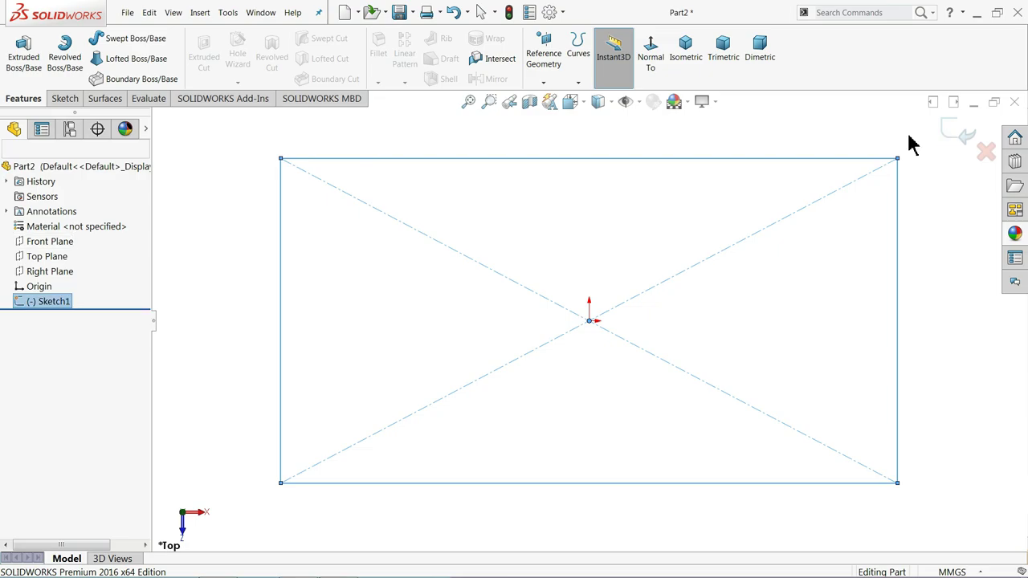
Switch to an isometric view and select the Top Plane as reference.
left_click(681, 49)
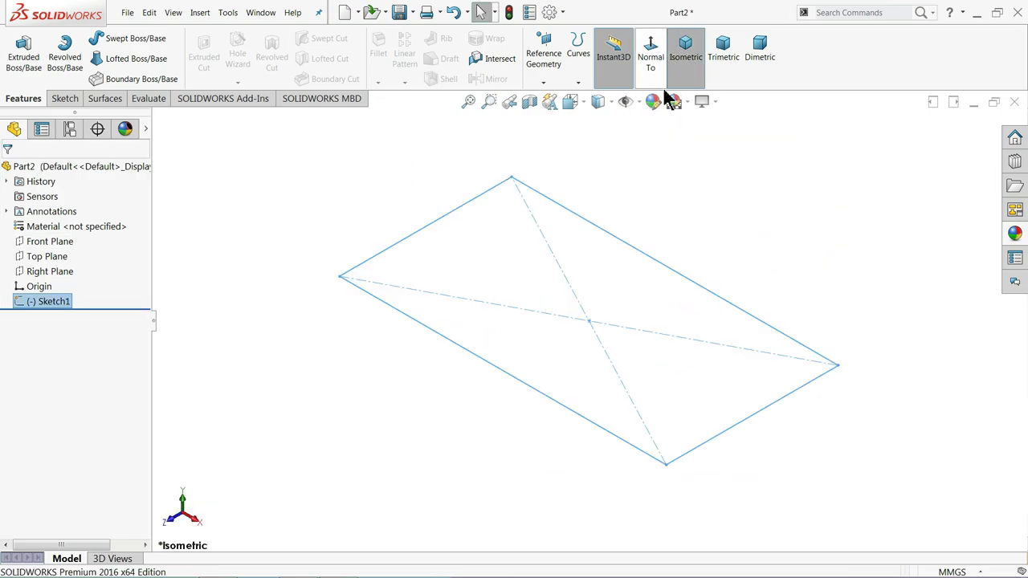
left_click(46, 256)
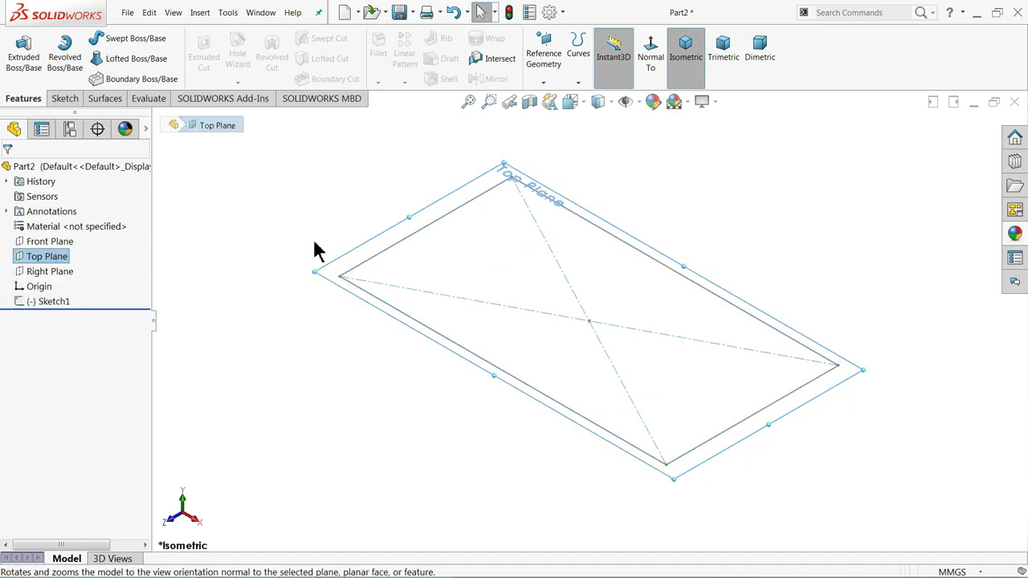
Create Plane1 parallel to the Top Plane at a 110 mm offset.
left_click(544, 80)
left_click(554, 99)
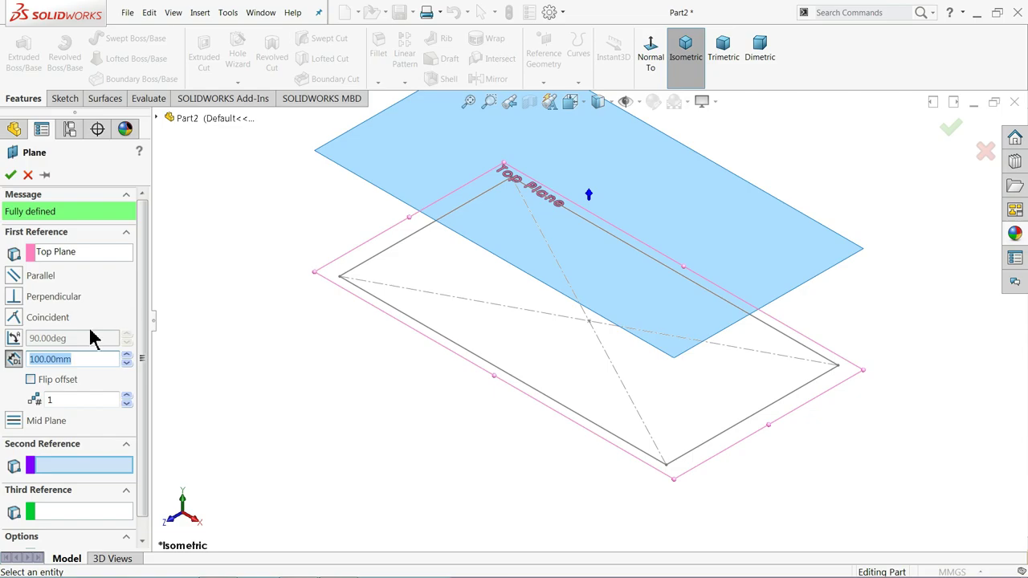
mouse_move(415, 319)
middle_mouse_down()
mouse_move(379, 246)
mouse_move(380, 313)
middle_mouse_up()
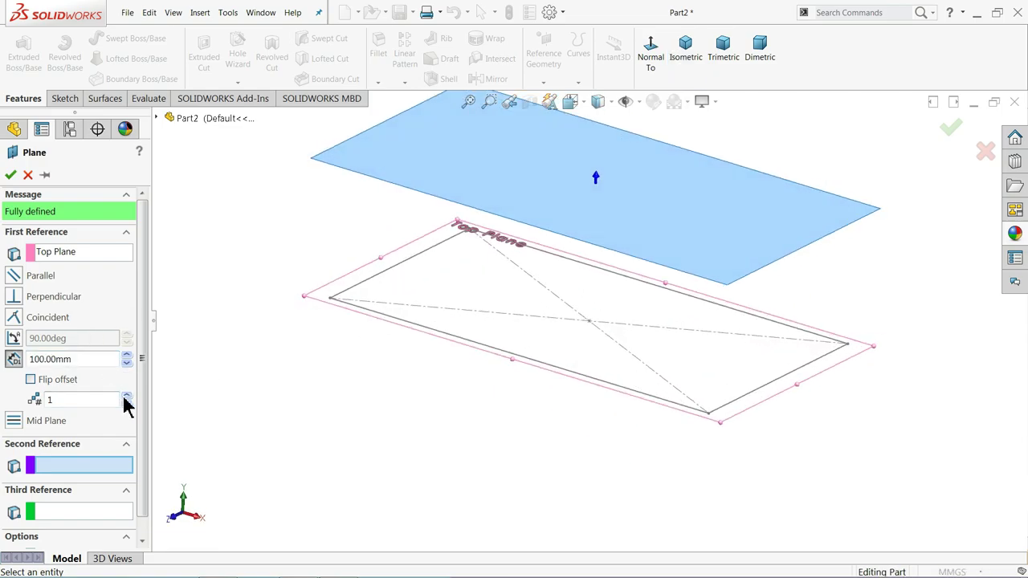
left_click(126, 356)
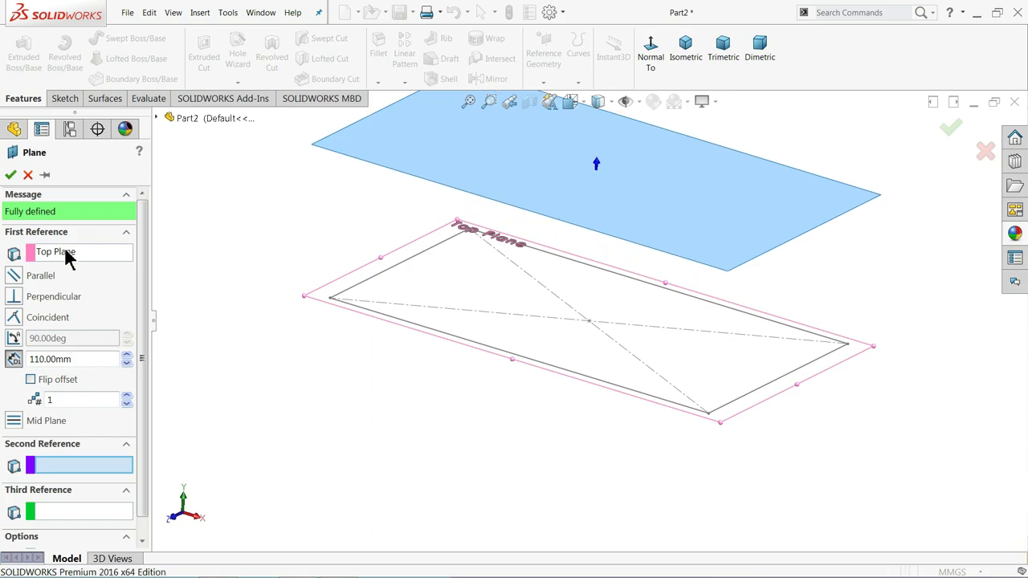
left_click(10, 174)
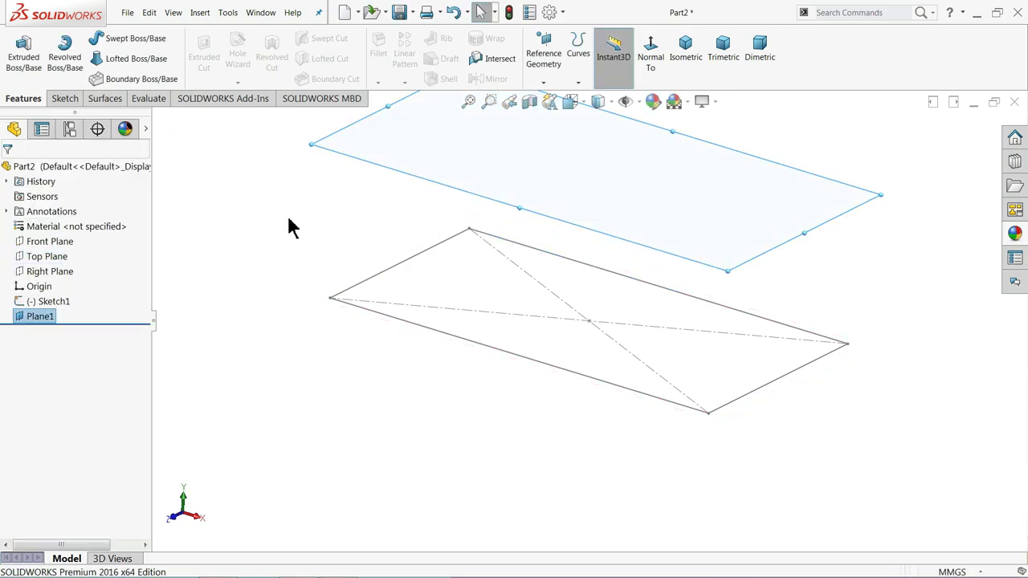
Start a new sketch on Plane1.
middle_click_drag(291, 228, 298, 252)
scroll(747, 201, "up", 1)
scroll(747, 201, "down", 3)
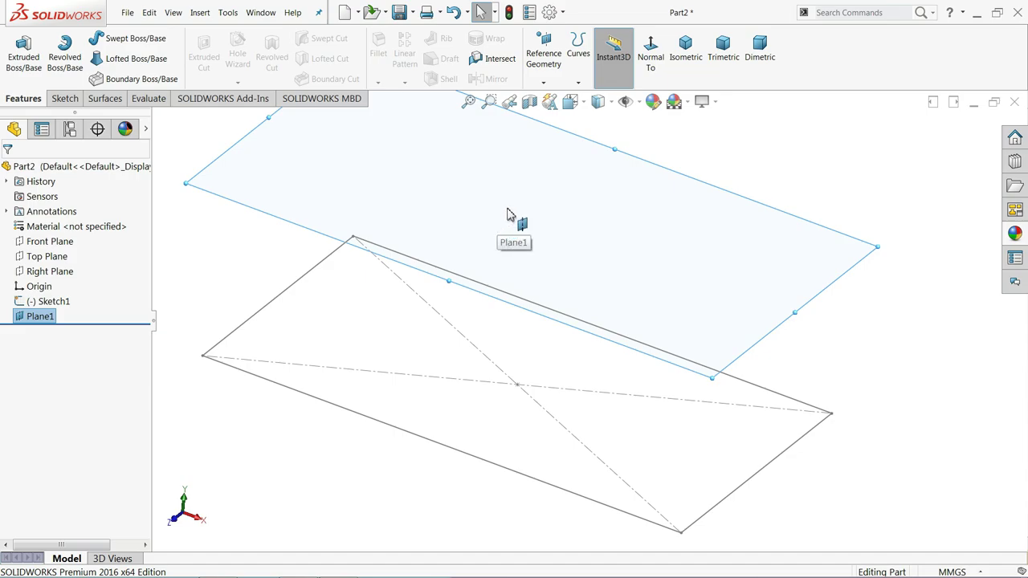
left_click(66, 99)
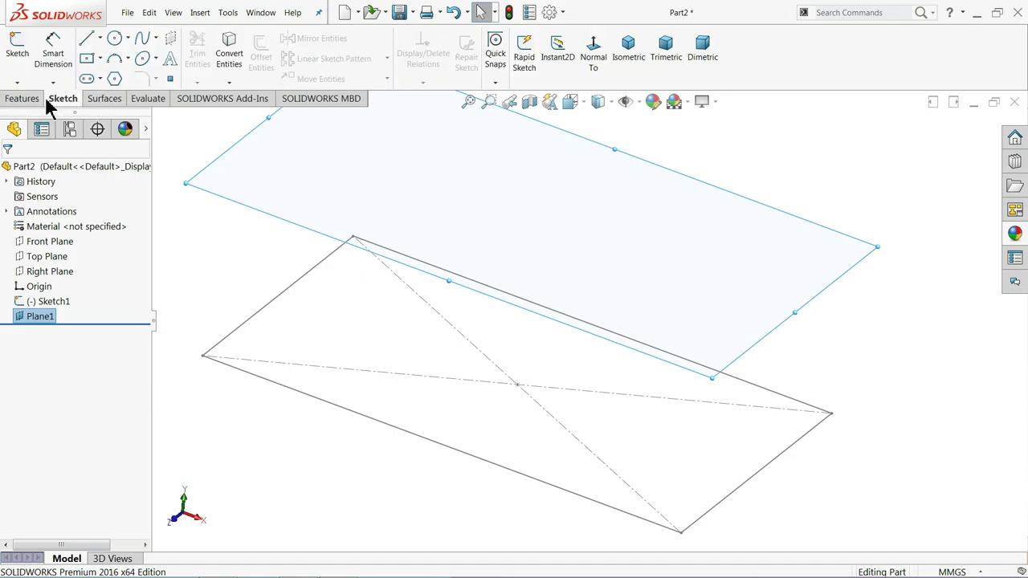
left_click(17, 62)
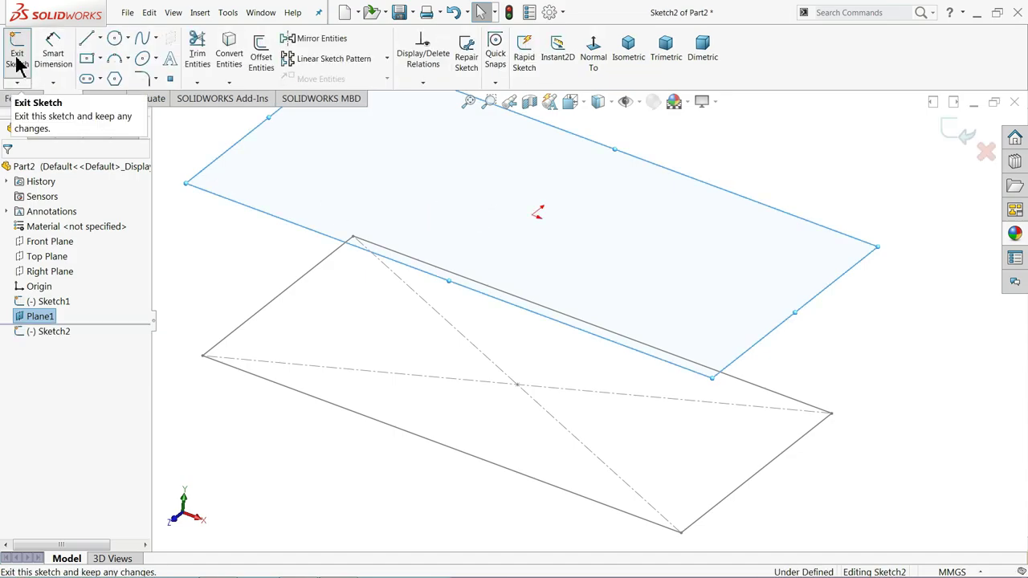
Draw a circle of about 70.39 mm radius centred above the origin.
left_click(115, 39)
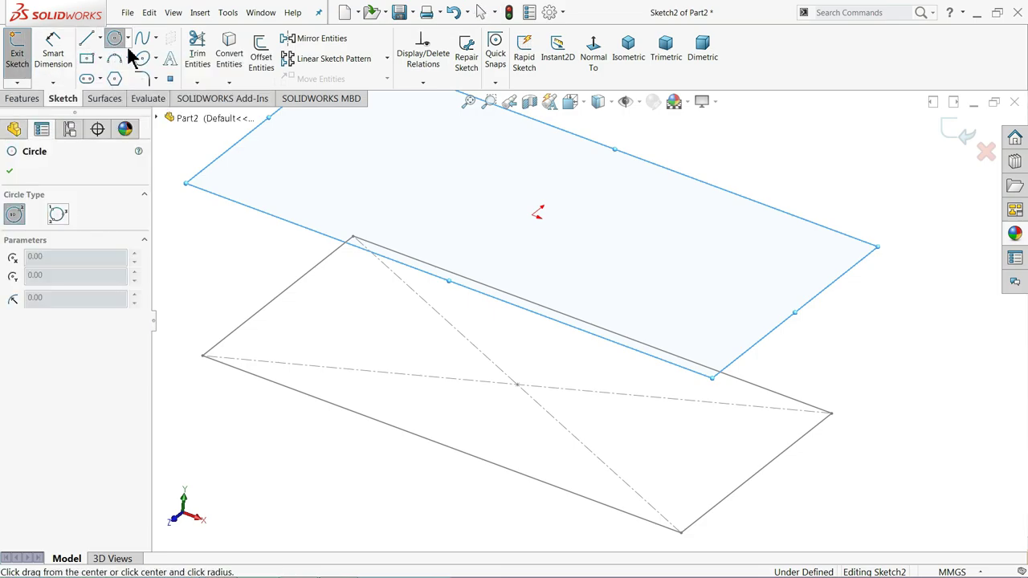
middle_click_drag(572, 205, 578, 228, "ctrl")
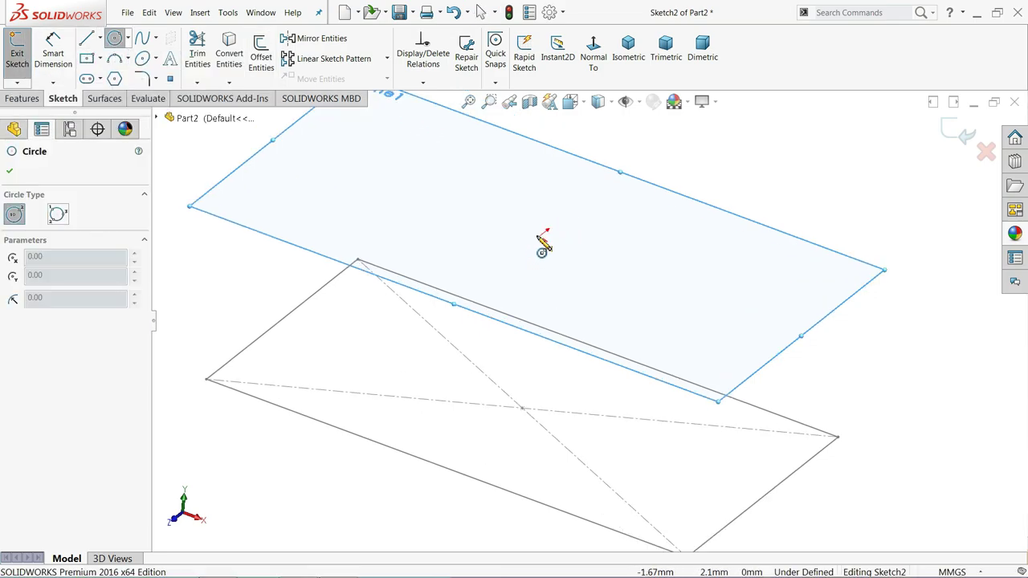
left_click(543, 234)
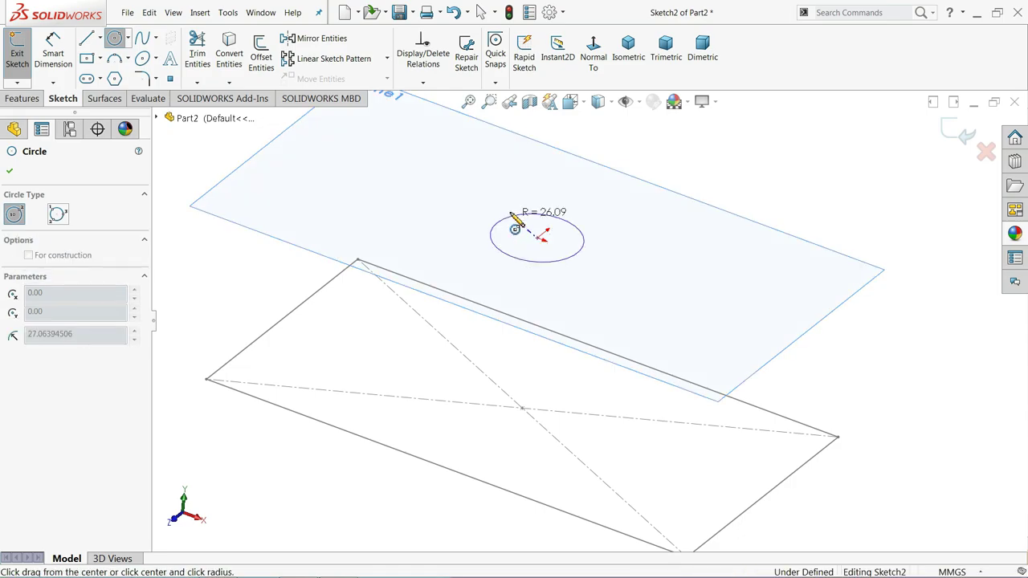
left_click(483, 194)
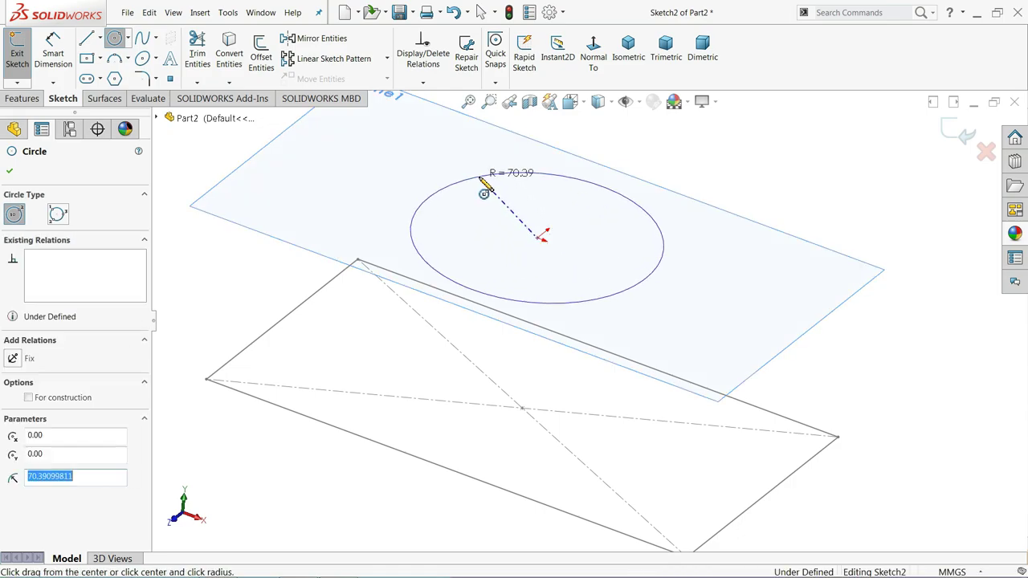
right_click(632, 154)
left_click(674, 153)
mouse_move(677, 155)
middle_mouse_down()
mouse_move(624, 232)
mouse_move(659, 147)
mouse_move(616, 301)
mouse_move(565, 335)
mouse_move(601, 361)
middle_mouse_up()
scroll(605, 386, "down", 3)
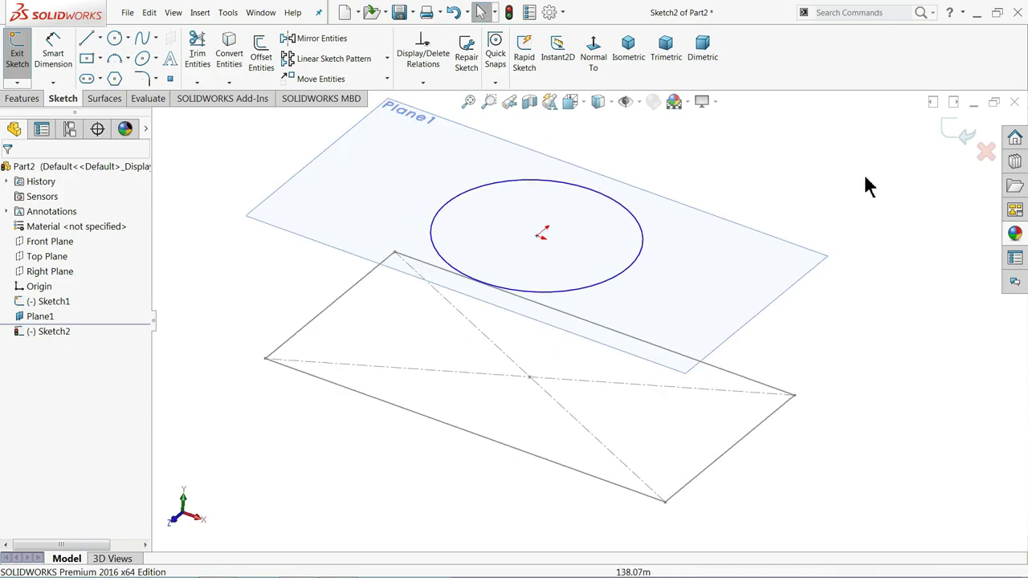
Close the circle sketch and hide Plane1.
left_click(957, 133)
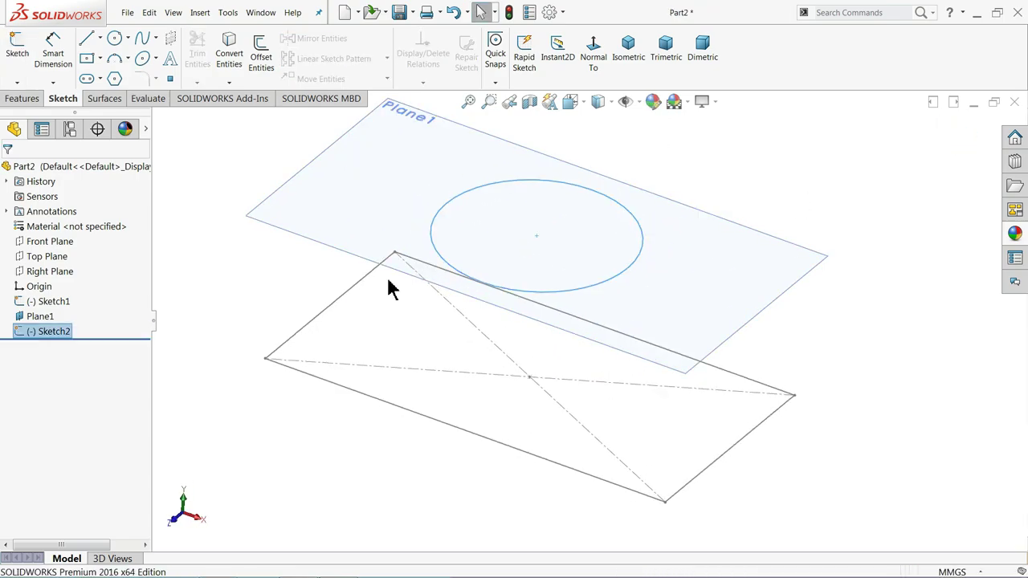
left_click(391, 188)
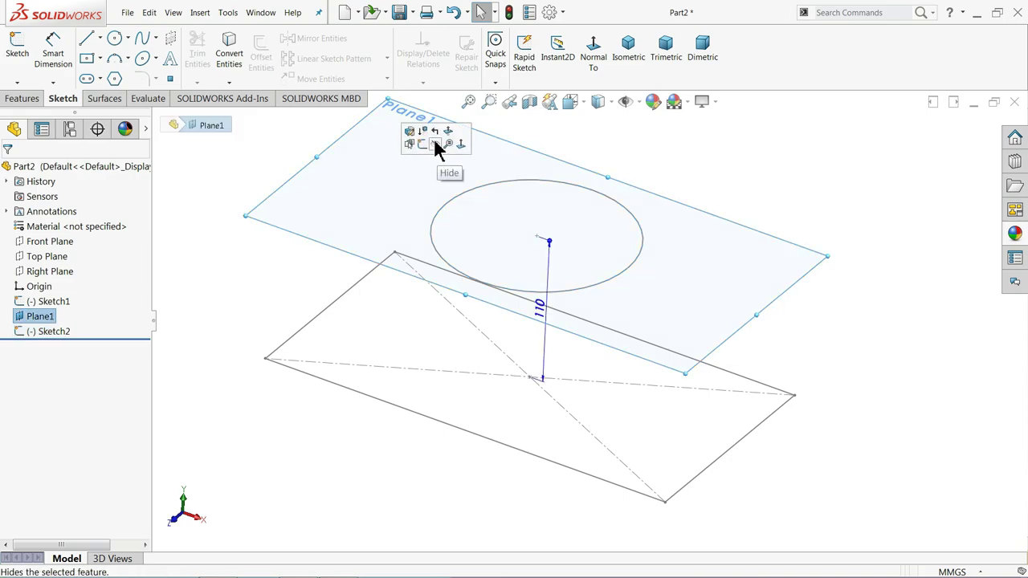
left_click(434, 144)
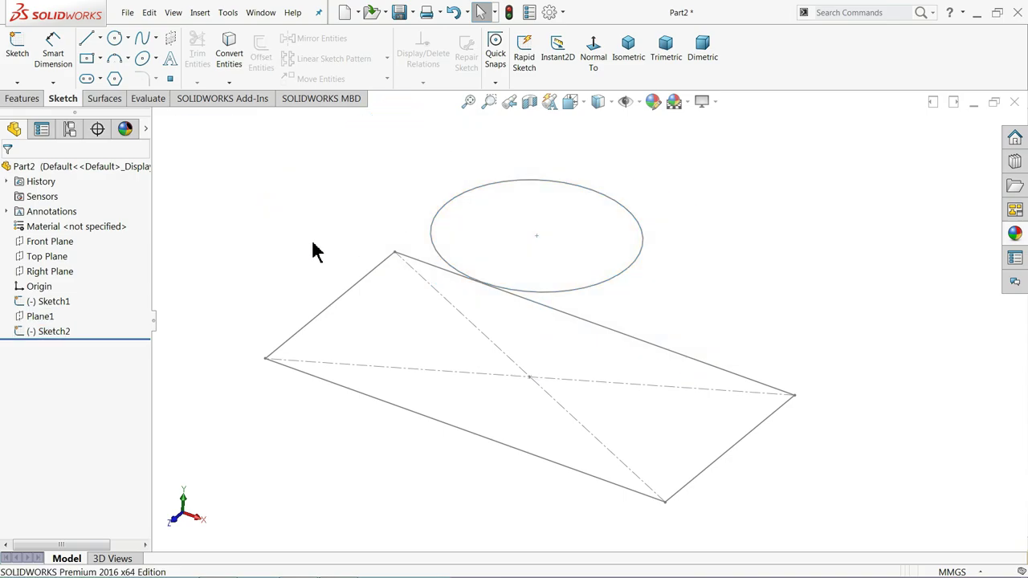
mouse_move(312, 241)
middle_mouse_down()
mouse_move(391, 168)
mouse_move(335, 177)
mouse_move(335, 196)
middle_mouse_up()
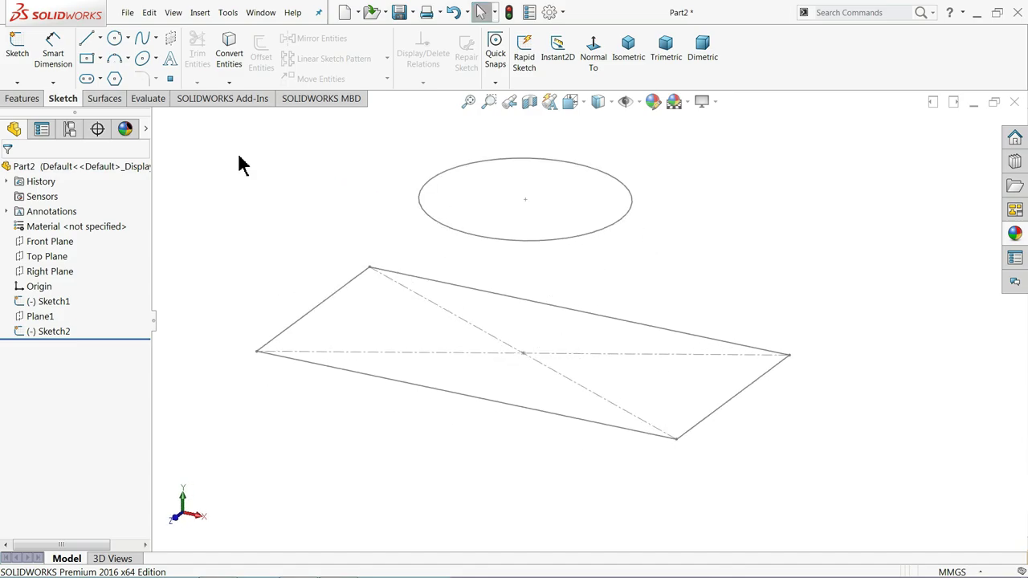
left_click(20, 98)
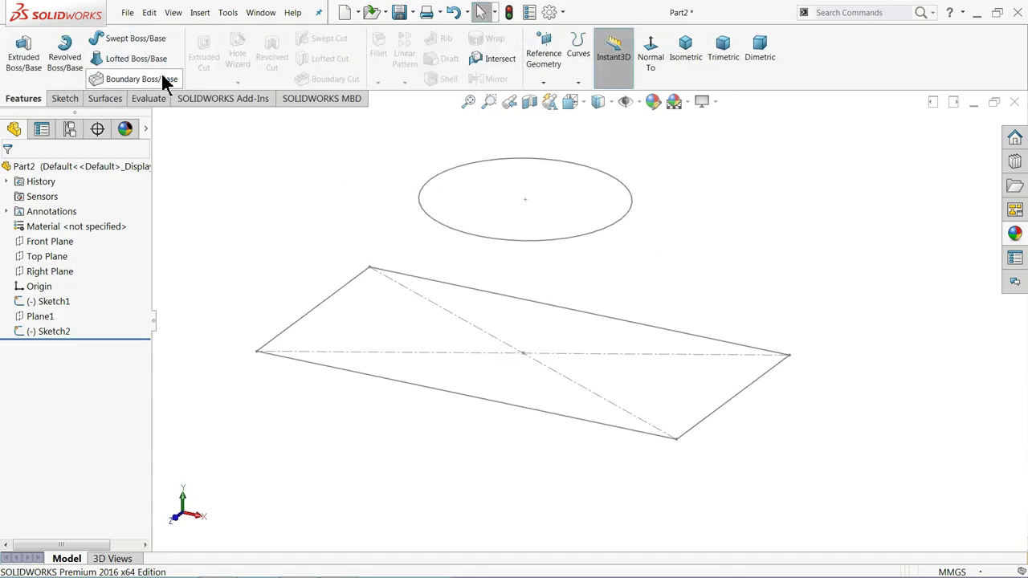
left_click(128, 83)
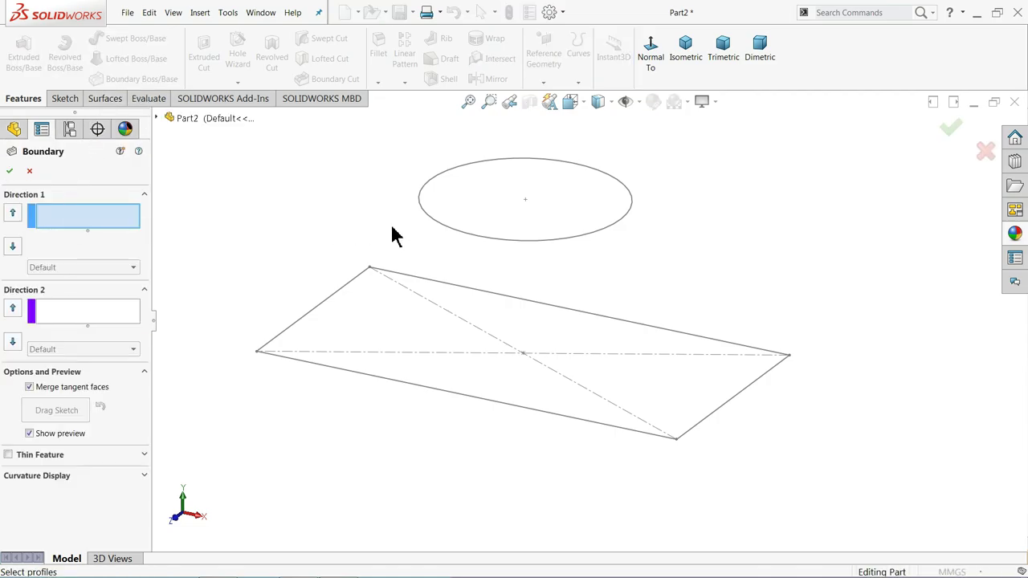
left_click(438, 226)
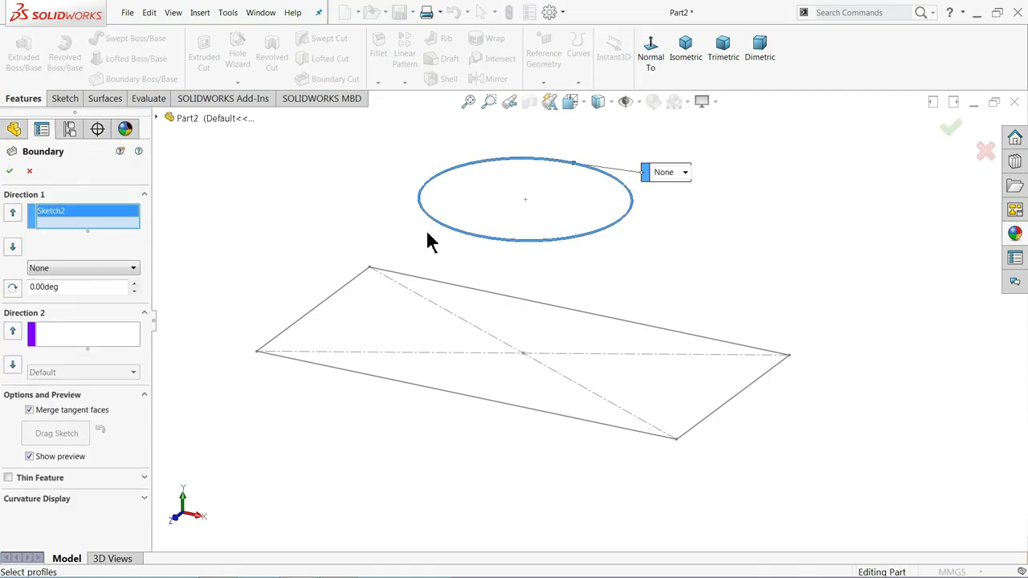
left_click(401, 278)
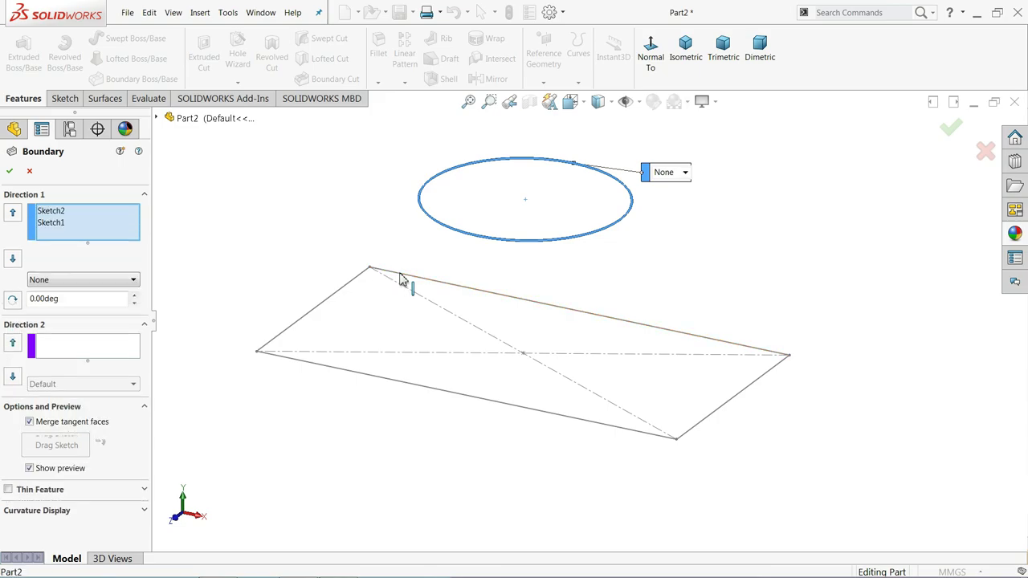
mouse_move(344, 274)
middle_mouse_down()
mouse_move(386, 301)
mouse_move(388, 389)
mouse_move(383, 292)
mouse_move(455, 296)
mouse_move(390, 286)
mouse_move(413, 340)
mouse_move(406, 327)
middle_mouse_up()
scroll(476, 267, "down", 2)
scroll(475, 270, "down", 1)
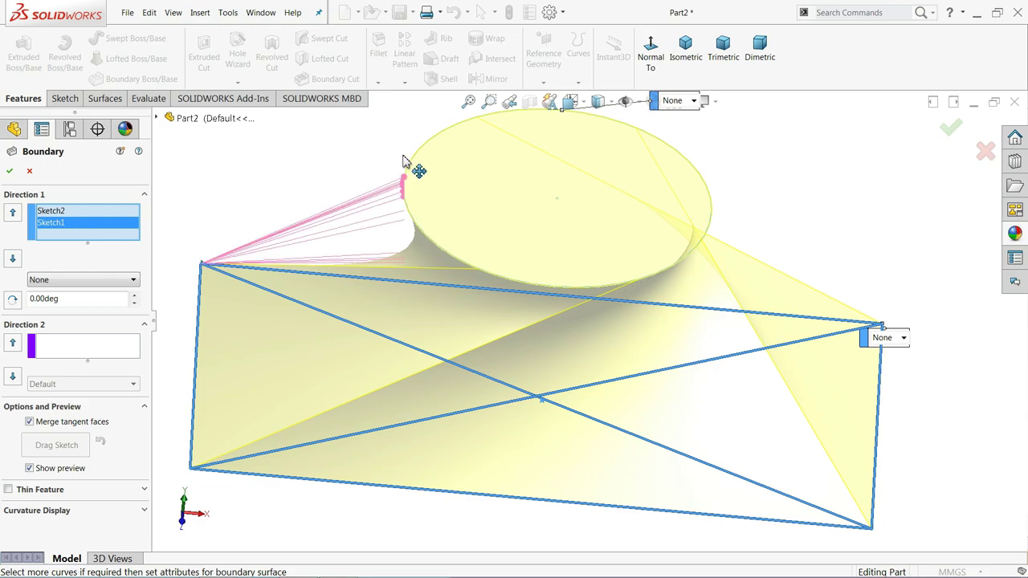
left_click_drag(424, 151, 407, 170)
scroll(384, 233, "up", 2)
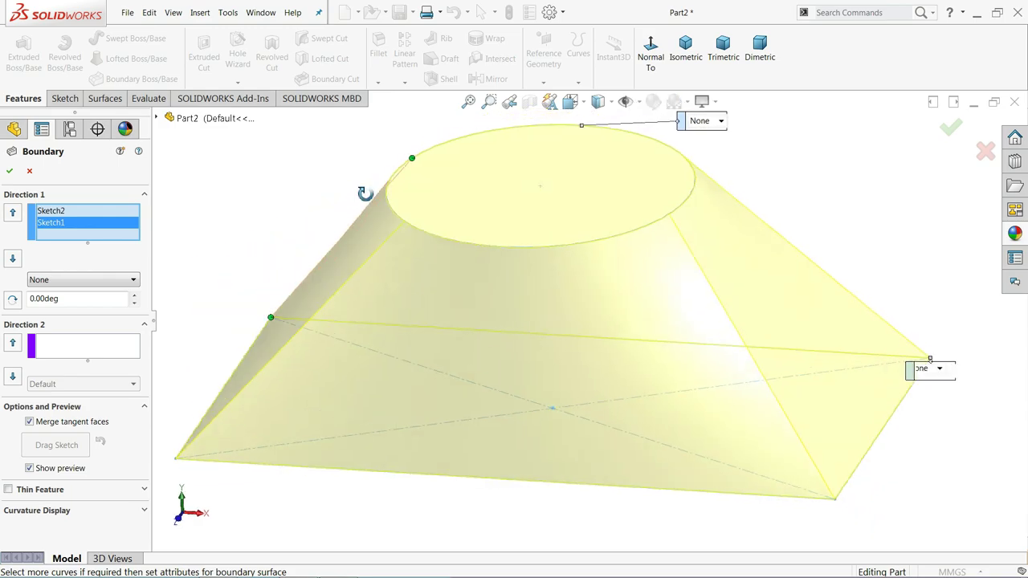
scroll(413, 268, "up", 2)
mouse_move(505, 321)
middle_mouse_down()
mouse_move(435, 301)
mouse_move(509, 362)
mouse_move(489, 324)
middle_mouse_up()
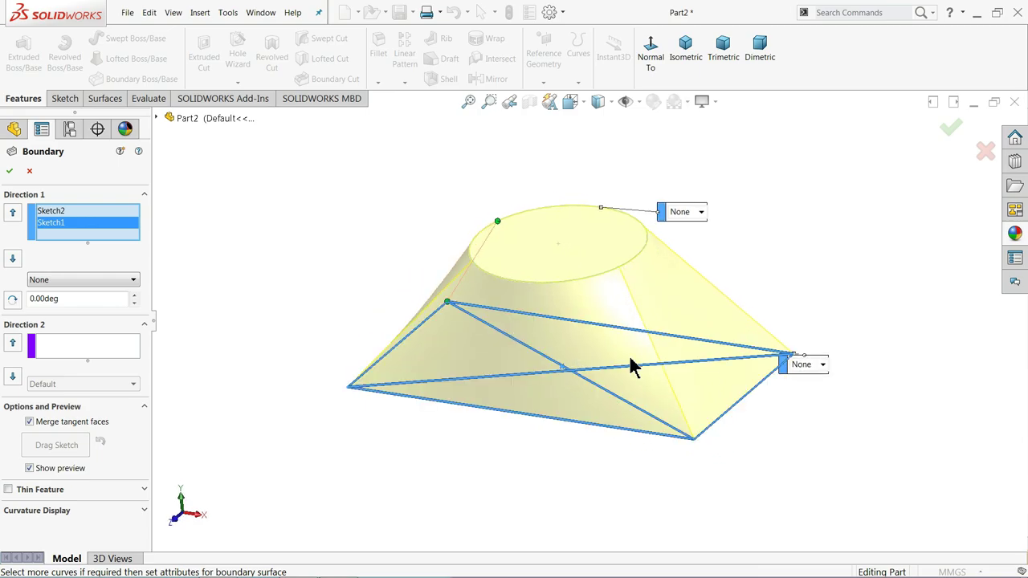
scroll(631, 363, "down", 2)
left_click(703, 140)
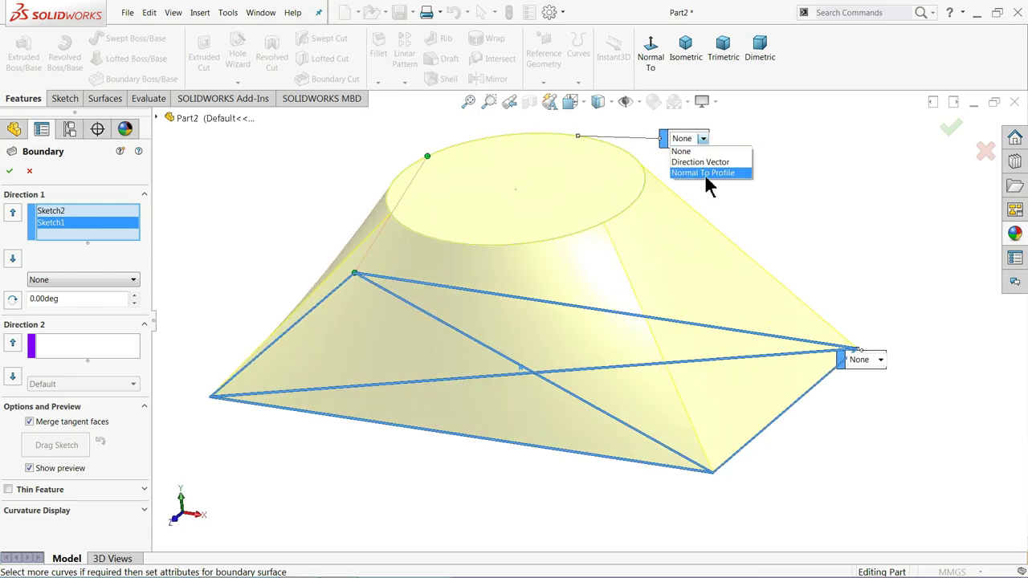
left_click(706, 175)
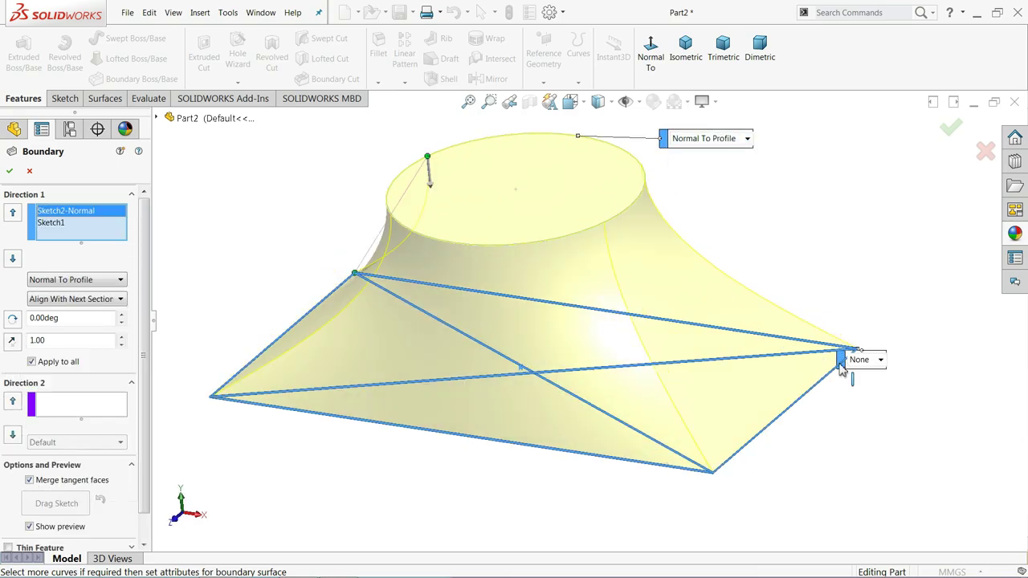
left_click(880, 363)
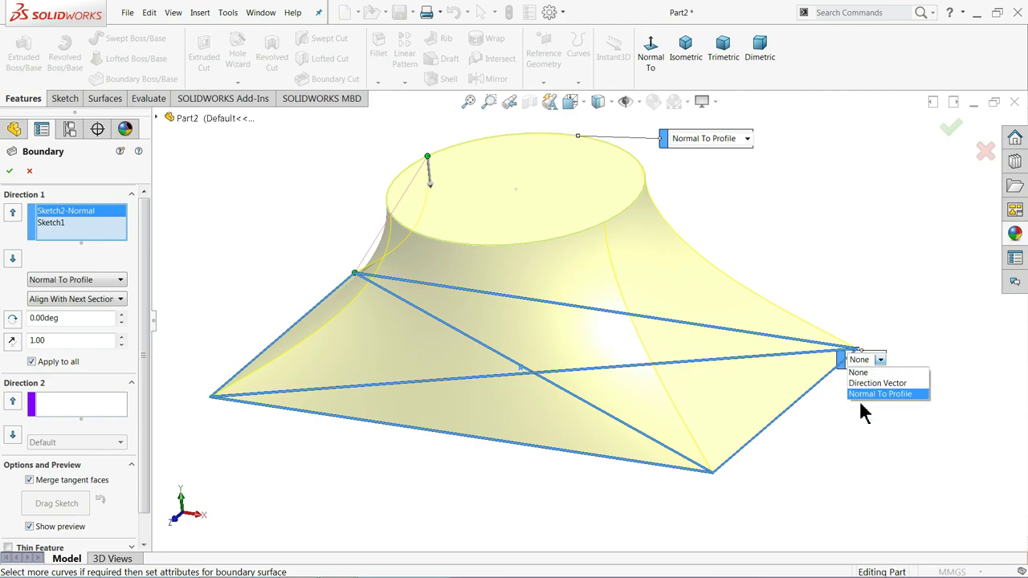
left_click(866, 395)
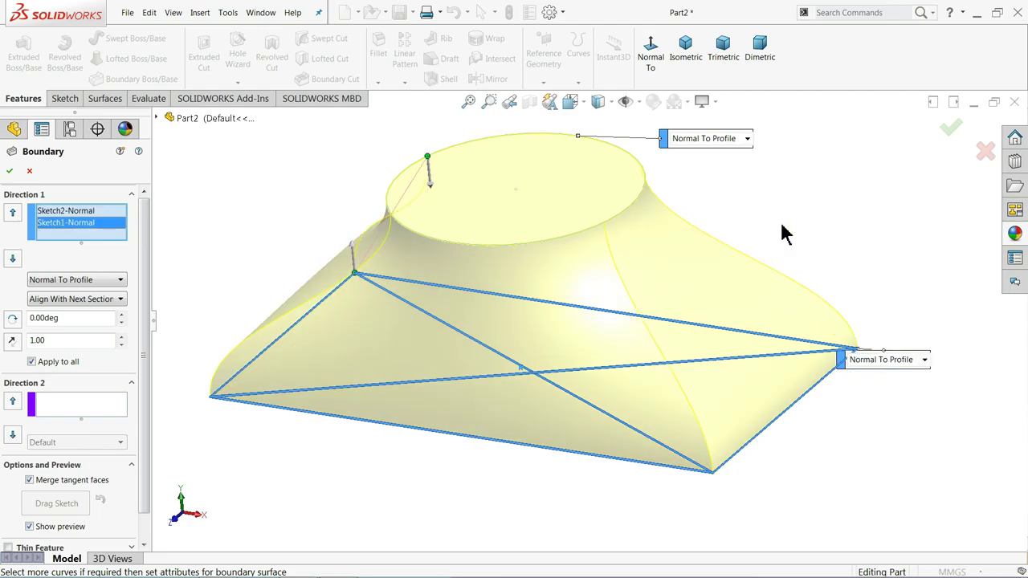
mouse_move(784, 233)
middle_mouse_down()
mouse_move(803, 172)
mouse_move(764, 184)
mouse_move(787, 221)
mouse_move(801, 219)
mouse_move(781, 222)
middle_mouse_up()
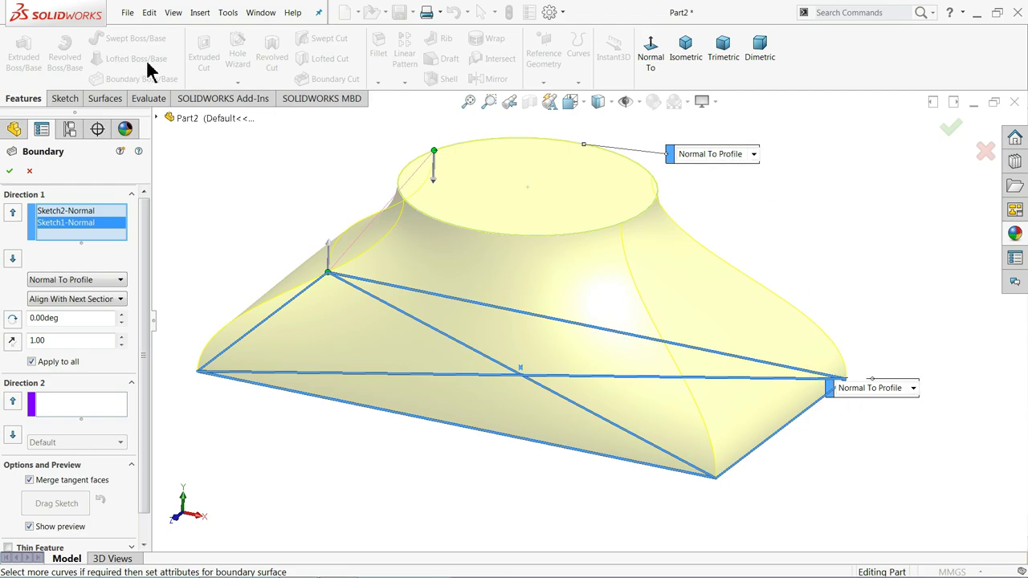
left_click(30, 171)
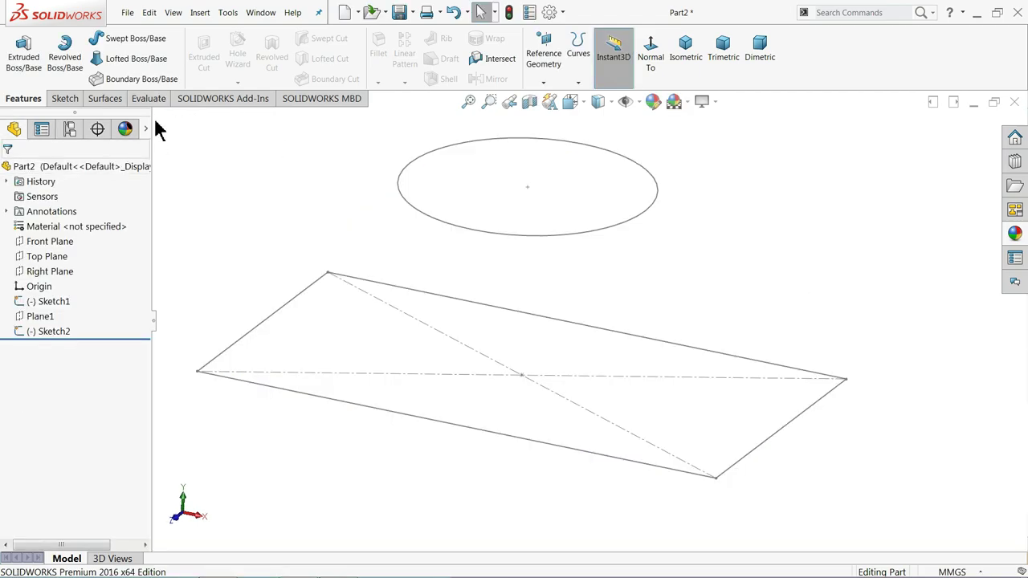
left_click(137, 58)
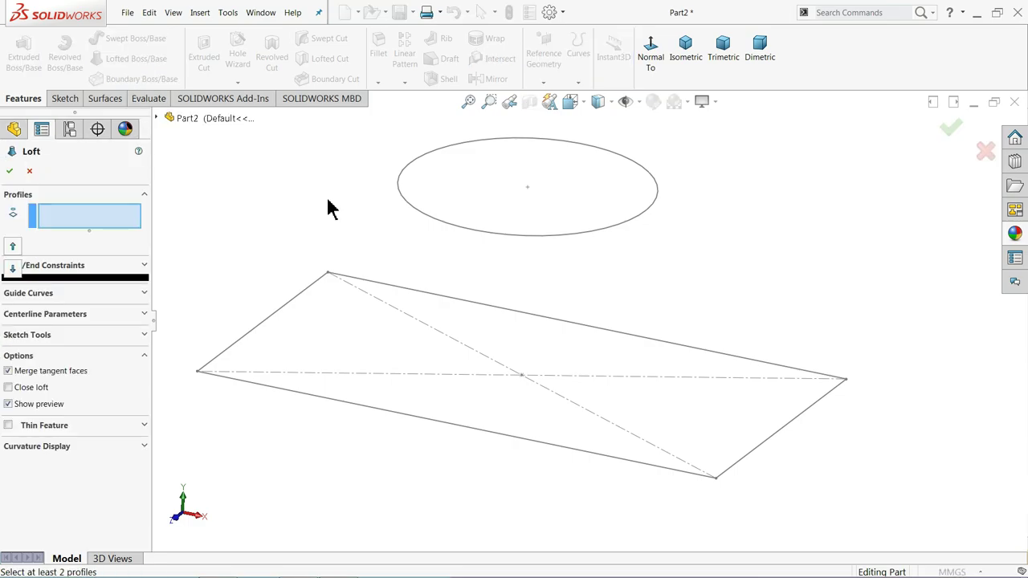
left_click(417, 214)
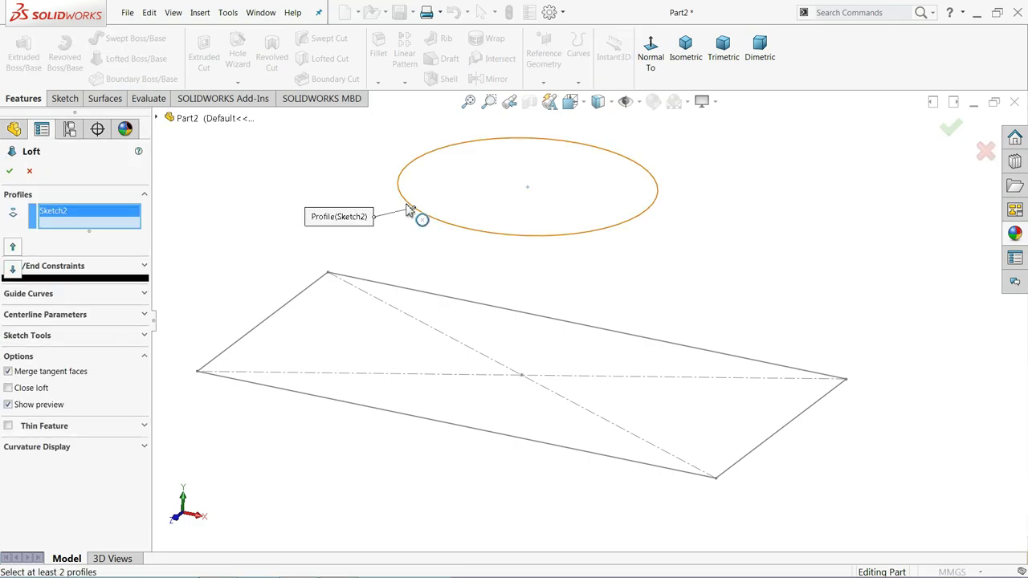
left_click(381, 287)
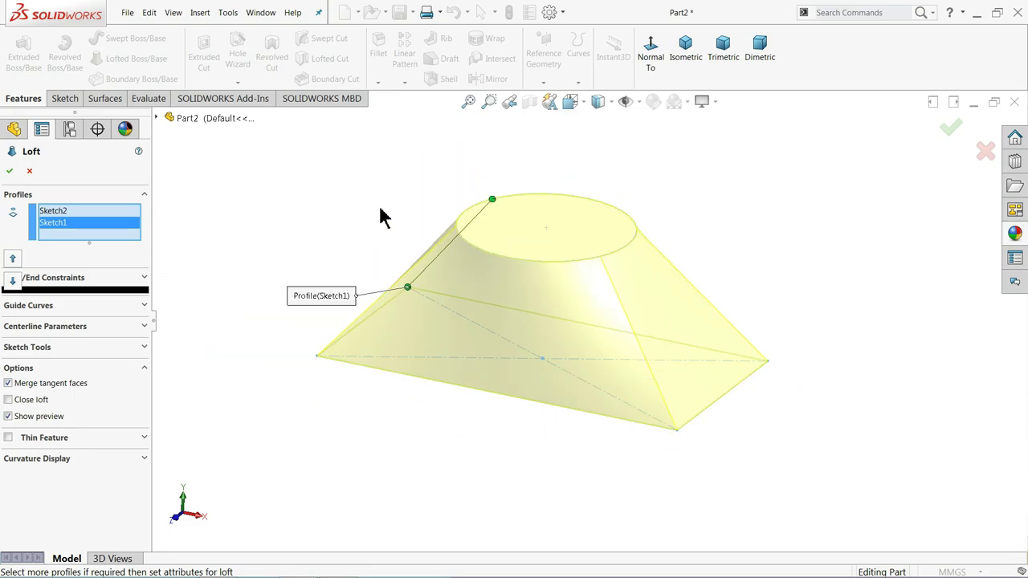
middle_click_drag(381, 216, 420, 233)
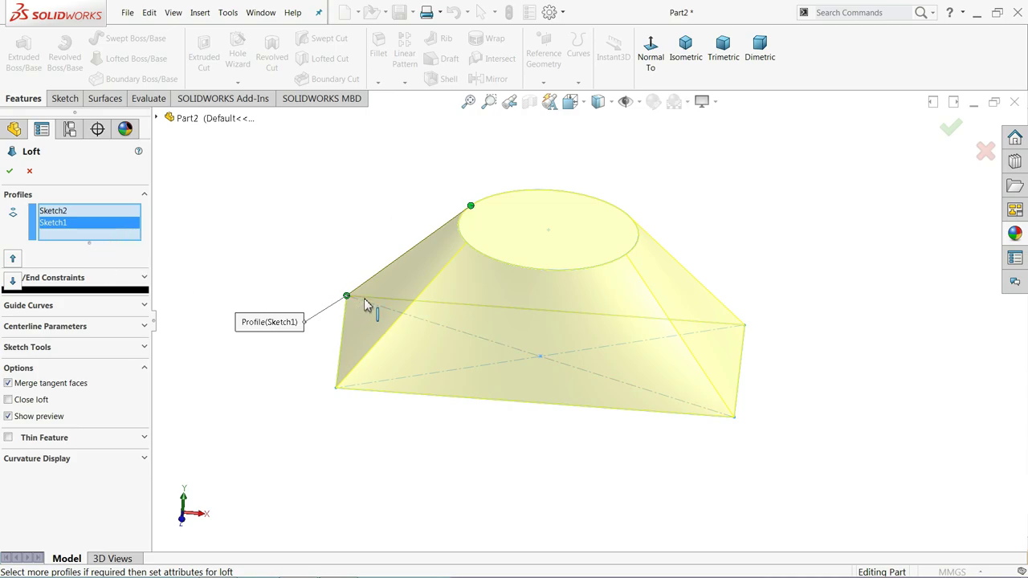
middle_click_drag(385, 314, 399, 308)
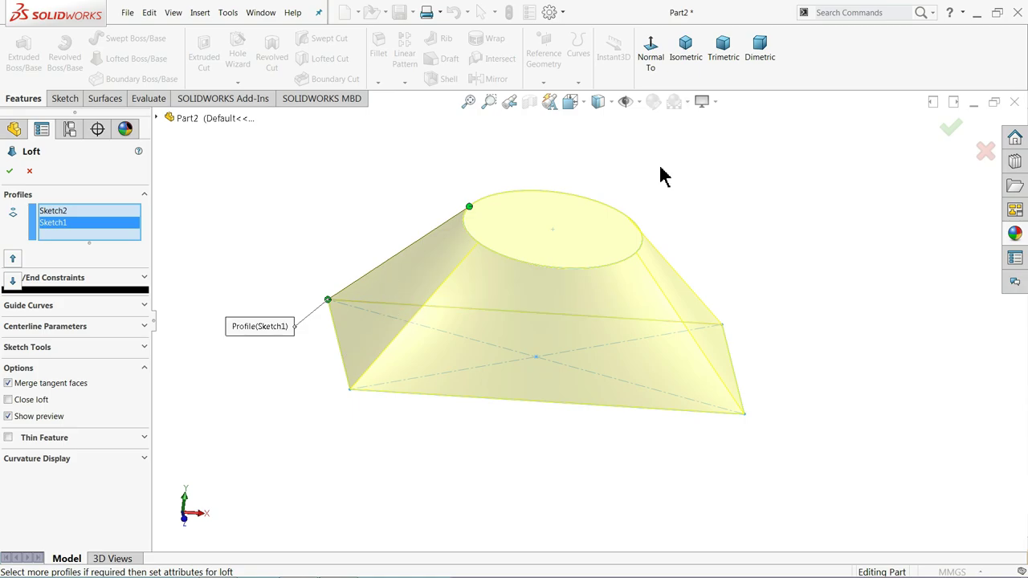
Cancel the loft and start a Boundary boss with the circle and rectangle as profiles.
left_click(986, 152)
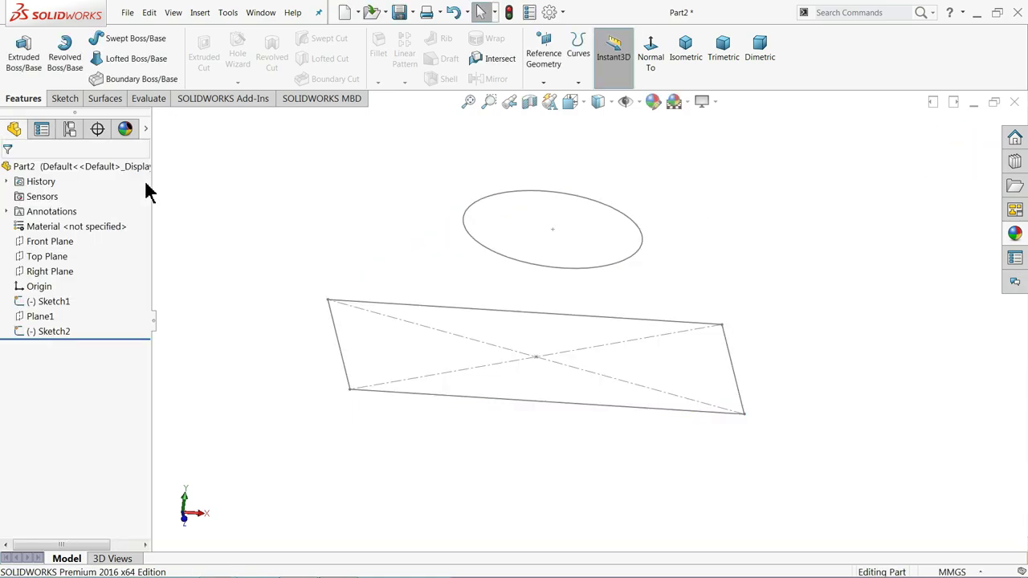
left_click(113, 80)
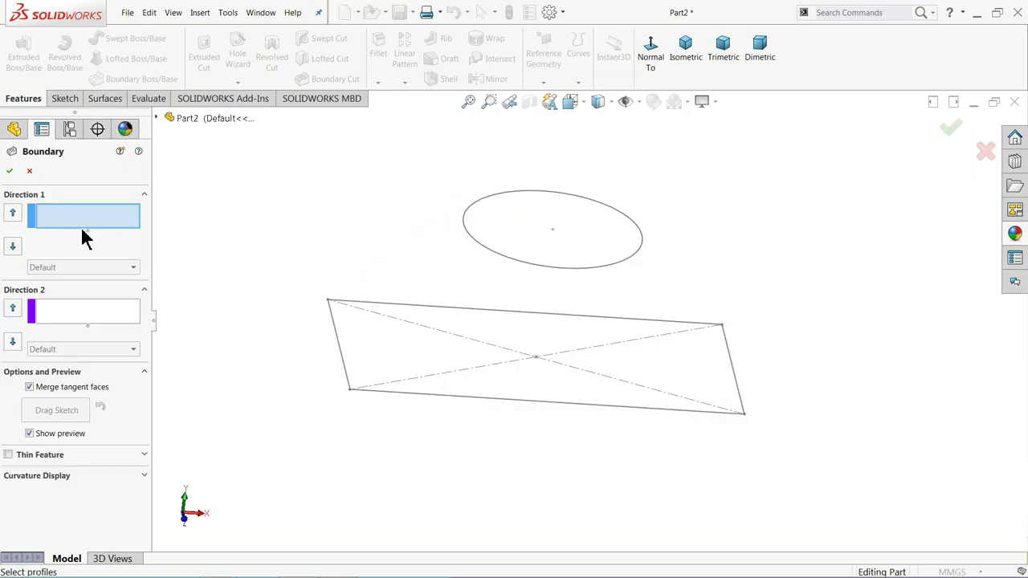
left_click(480, 250)
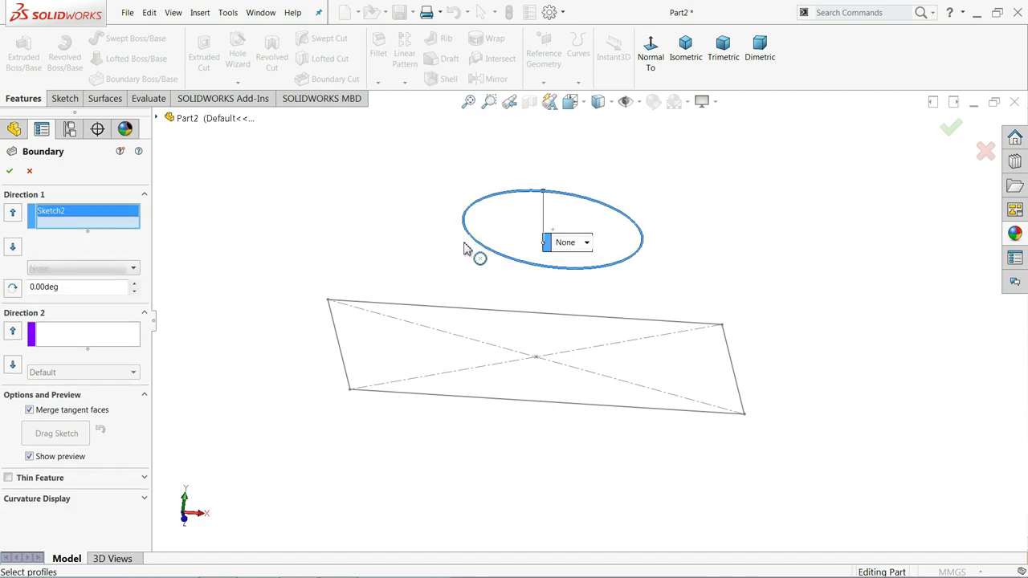
left_click(394, 308)
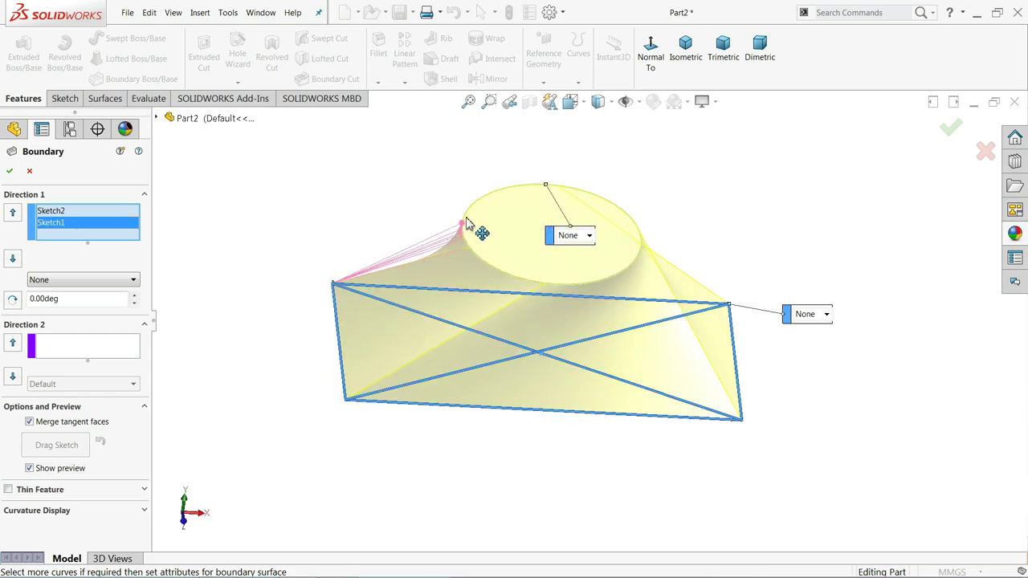
left_click_drag(467, 223, 478, 203)
middle_click_drag(394, 281, 372, 248)
Set both the circle and rectangle ends to Normal To Profile tangency.
left_click(607, 244)
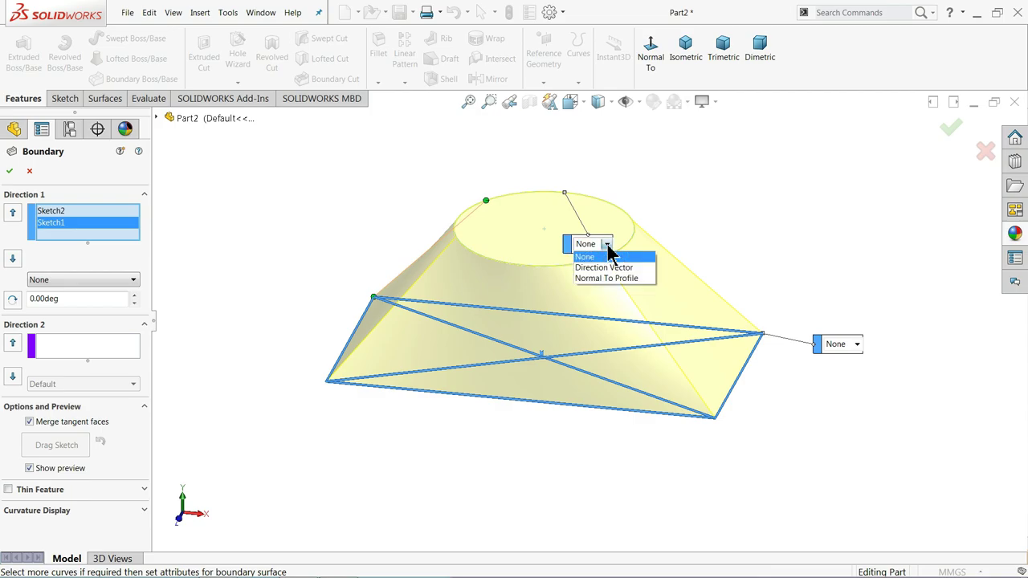
left_click(609, 278)
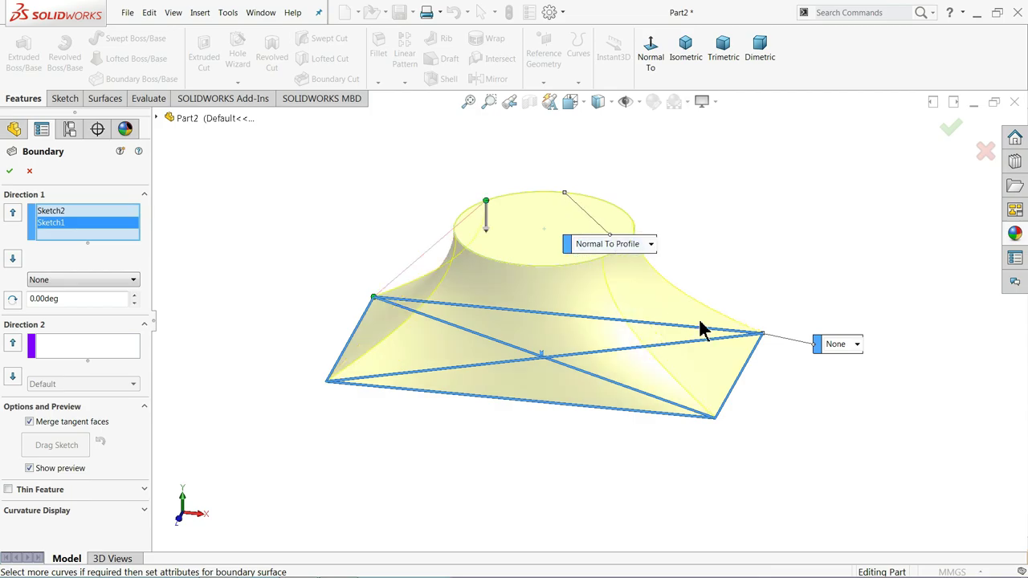
left_click(858, 345)
left_click(849, 379)
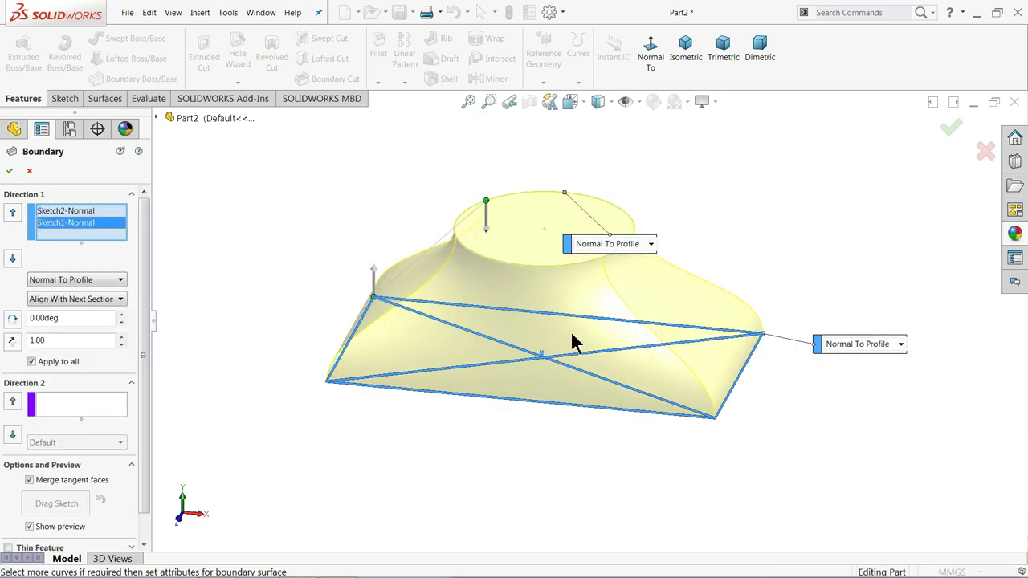
scroll(523, 315, "down", 3)
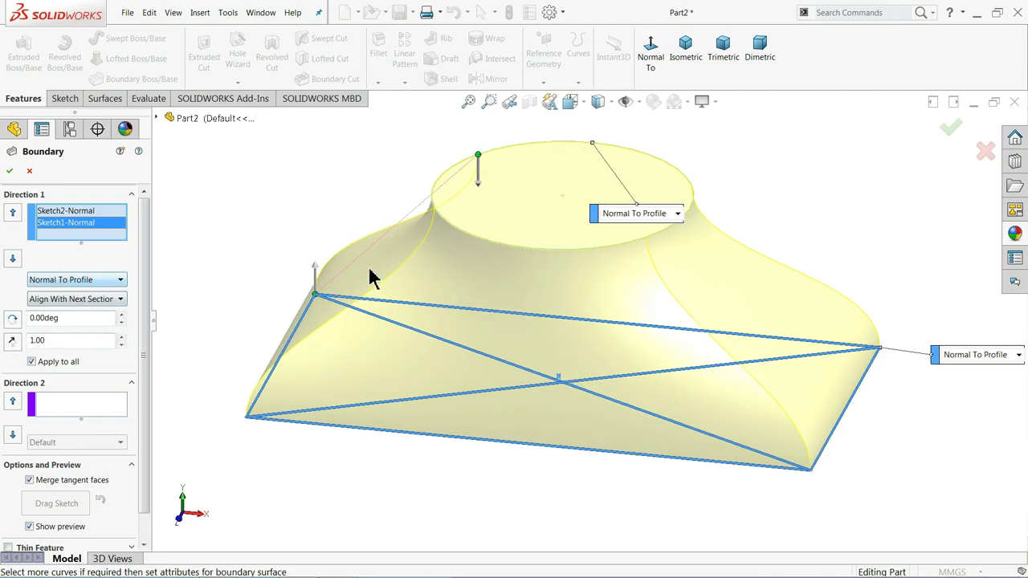
left_click(679, 215)
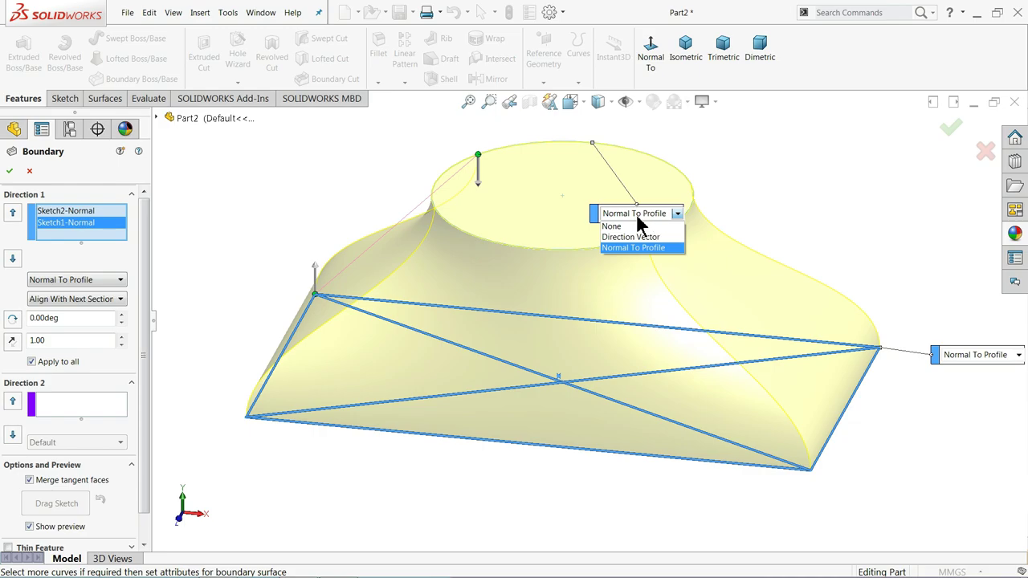
left_click(68, 211)
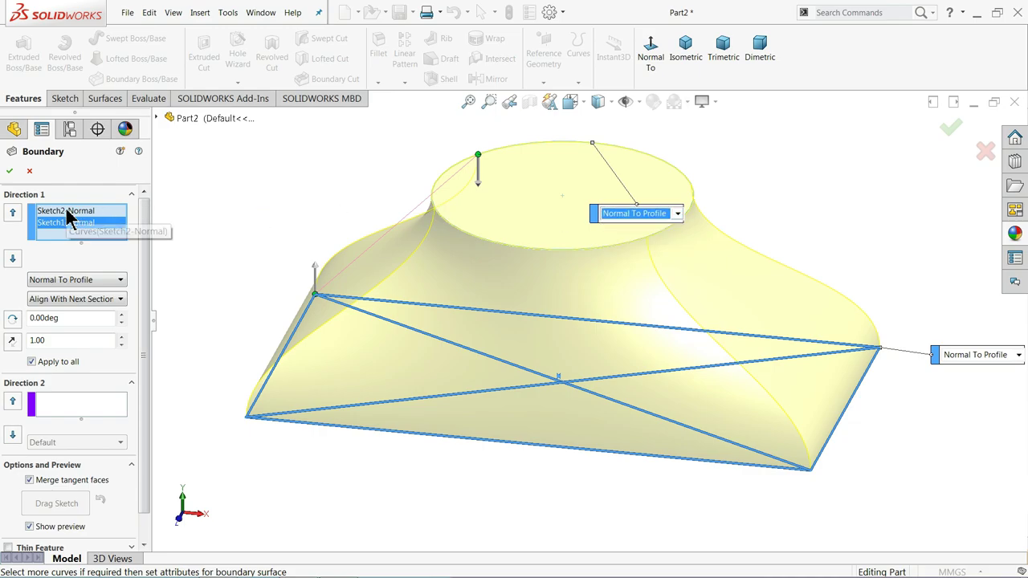
Raise the circle profile's tangent length from 1.10 up to 2.00.
left_click(68, 211)
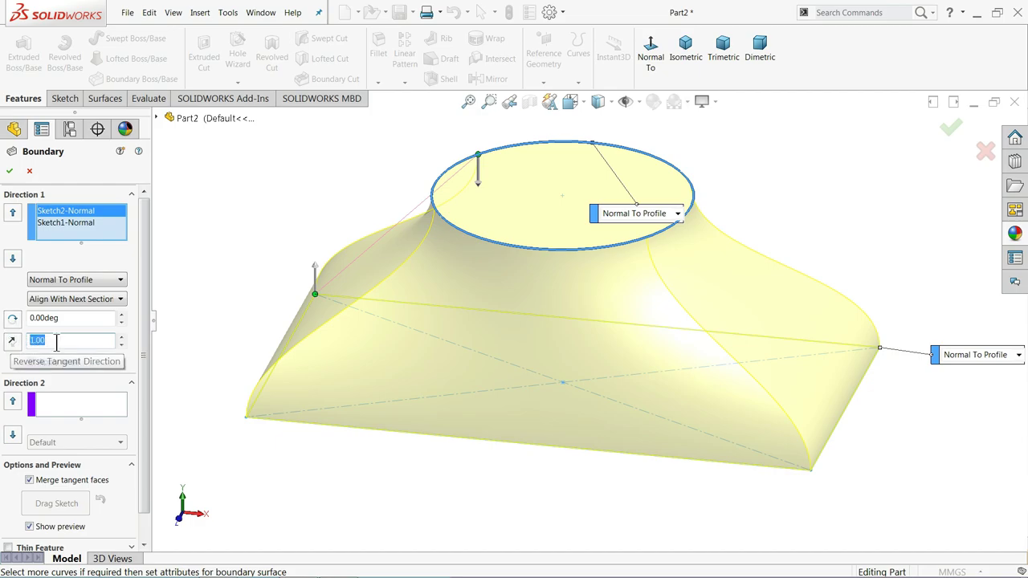
left_click(121, 337)
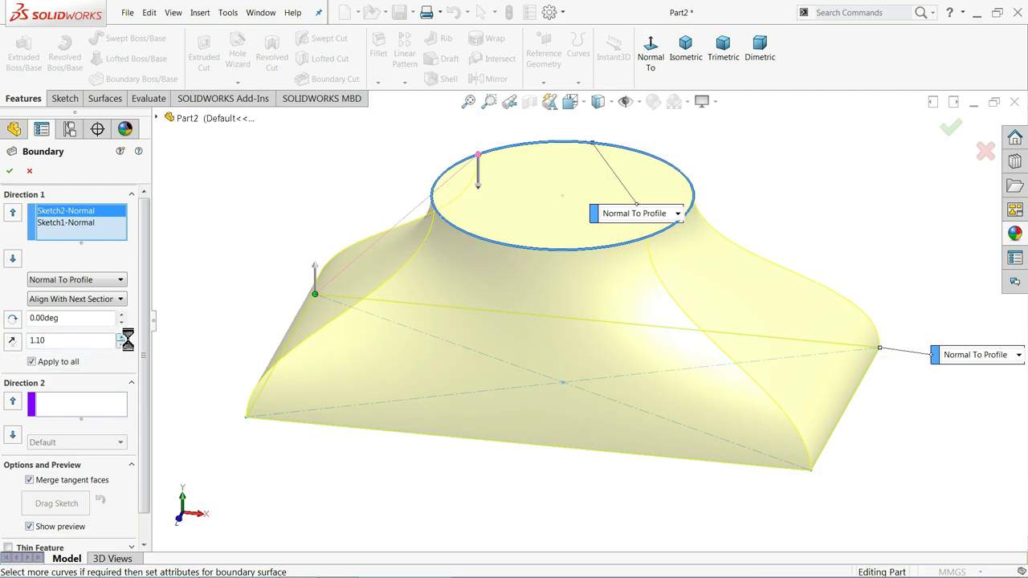
left_click(122, 337)
left_click(122, 337)
left_click(122, 337)
left_click(122, 337)
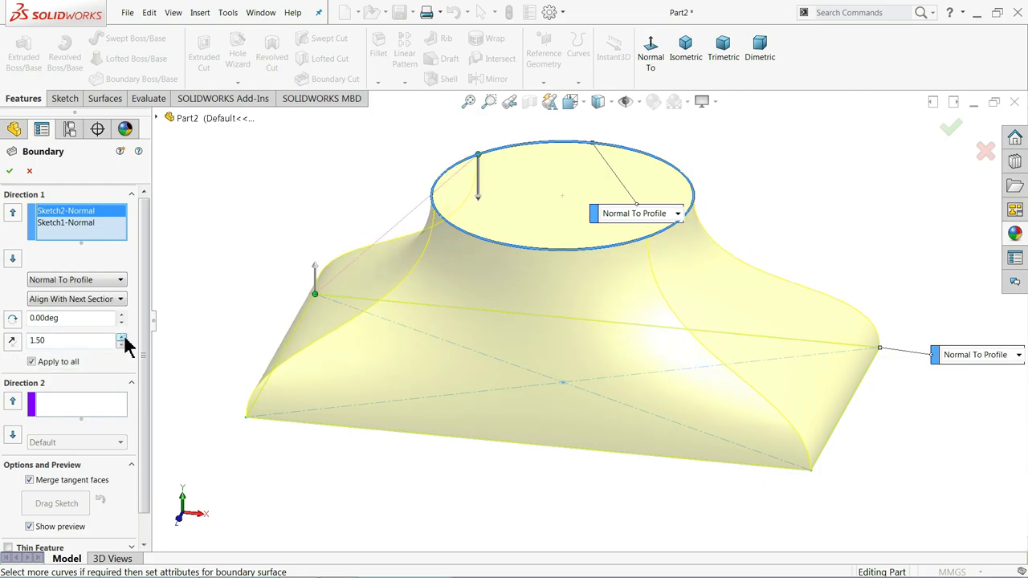
left_click(122, 337)
left_click(122, 337)
left_click(122, 337)
left_click(122, 337)
left_click(122, 337)
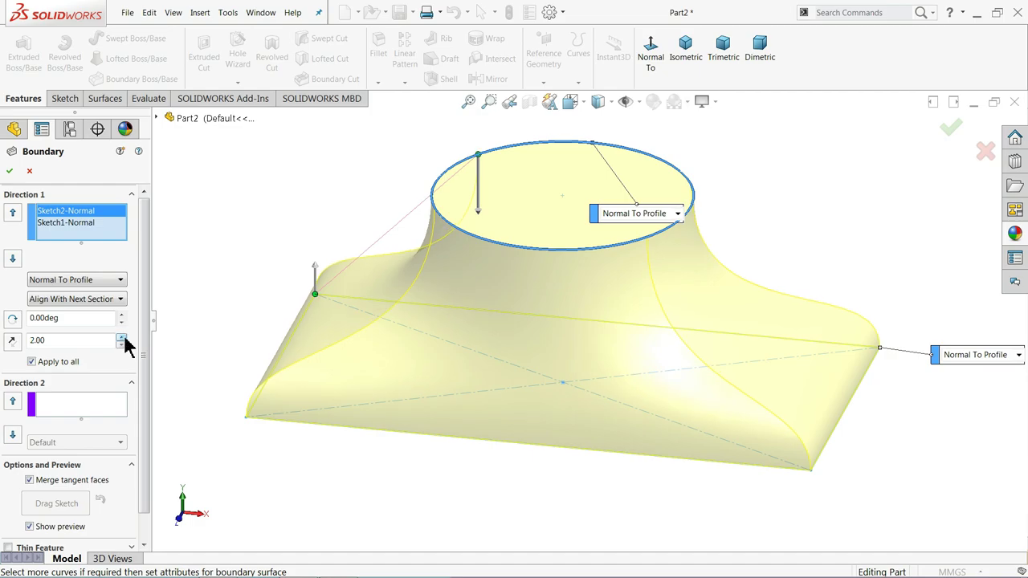
left_click(123, 337)
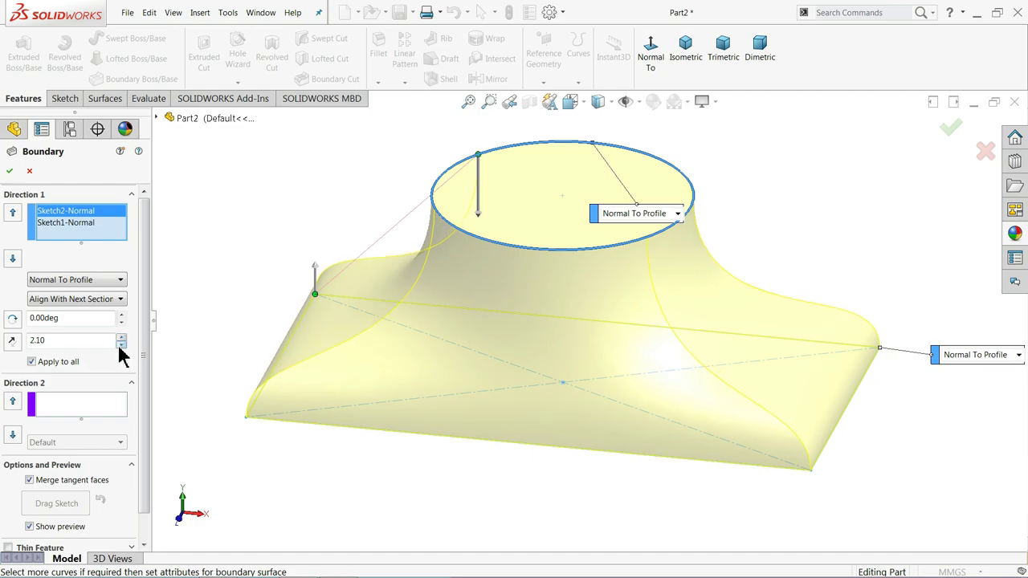
Lower the tangent length back down through 1.80 toward 1.10.
left_click(121, 344)
left_click(122, 344)
left_click(121, 344)
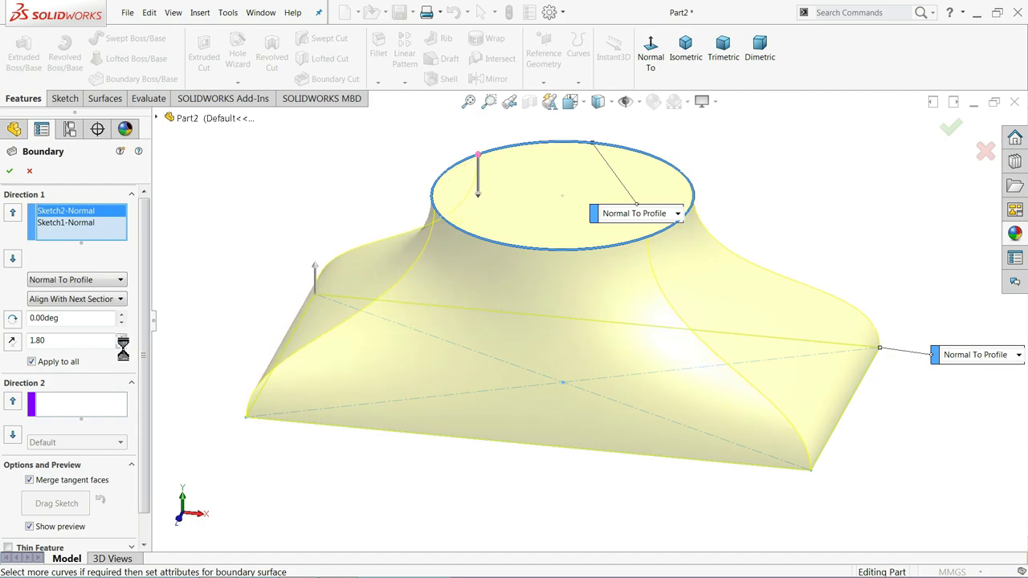
left_click(122, 344)
left_click(122, 344)
left_click(121, 344)
left_click(121, 343)
left_click(122, 344)
left_click(121, 344)
left_click(122, 344)
left_click(121, 344)
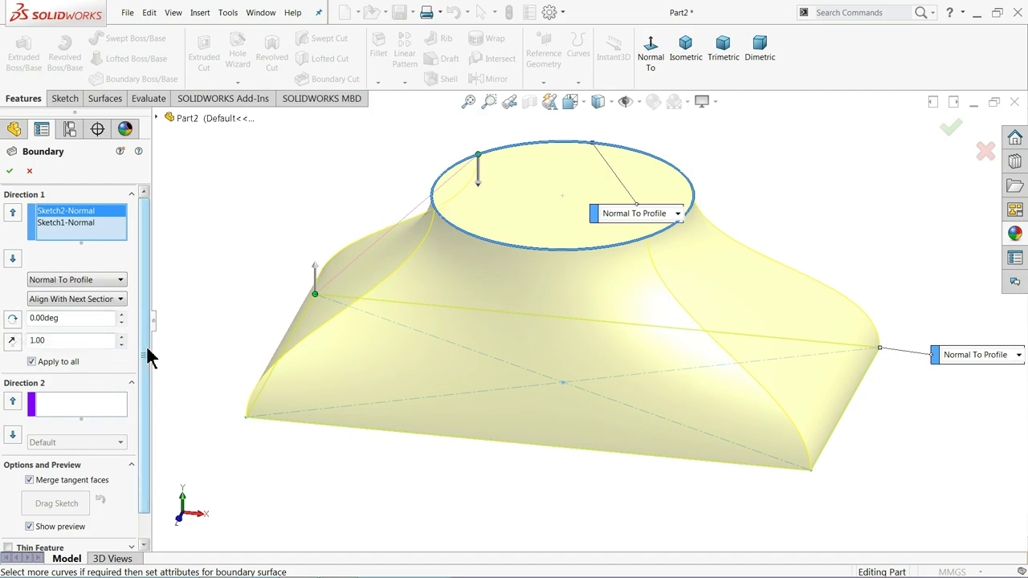
mouse_move(148, 358)
left_mouse_down()
mouse_move(147, 372)
mouse_move(155, 351)
left_mouse_up()
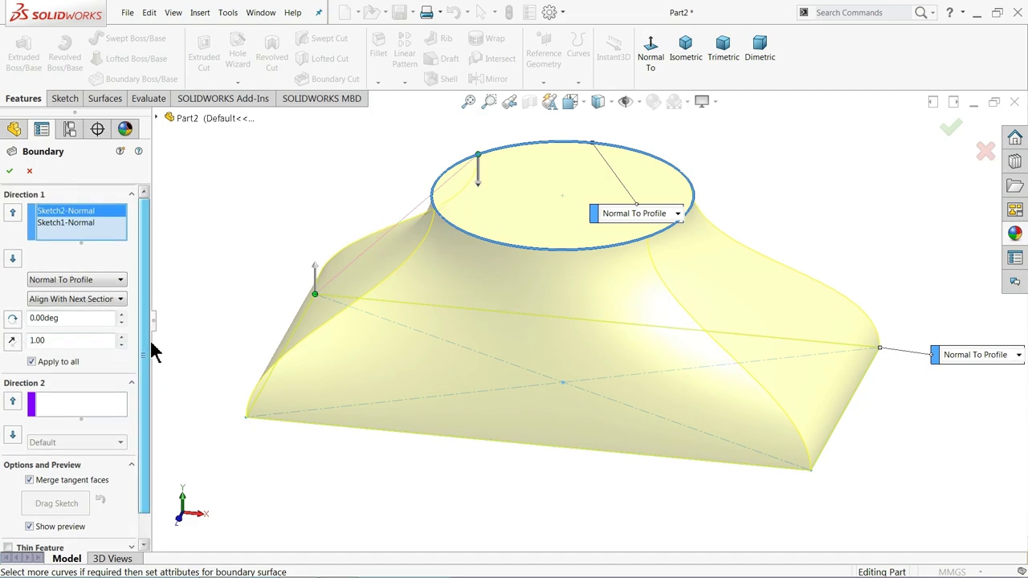
Confirm the Boundary1 solid, then select and right-click it in the FeatureManager tree.
left_click(10, 175)
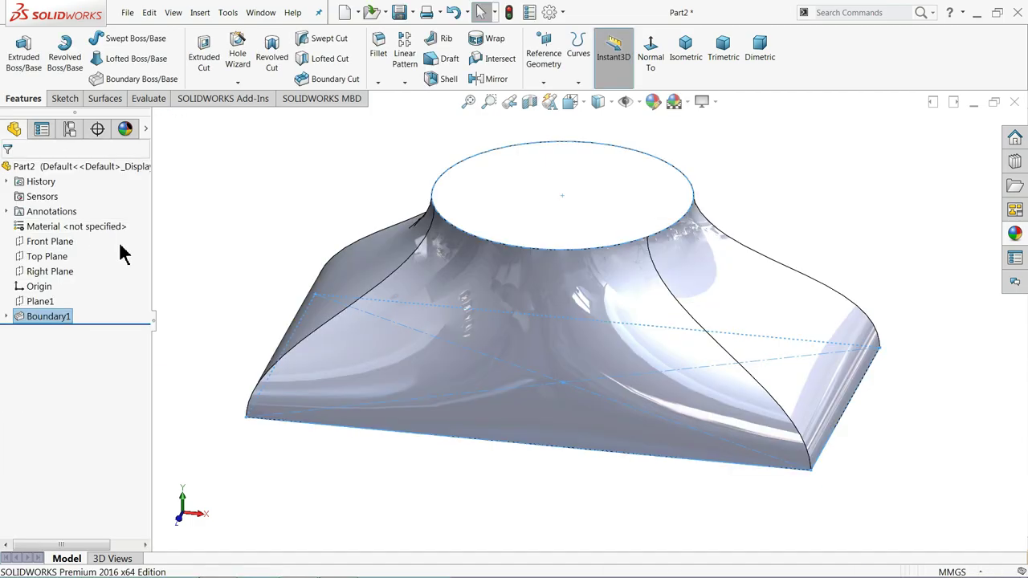
mouse_move(252, 249)
middle_mouse_down()
mouse_move(328, 266)
mouse_move(314, 134)
mouse_move(253, 216)
mouse_move(218, 230)
mouse_move(232, 213)
mouse_move(233, 232)
middle_mouse_up()
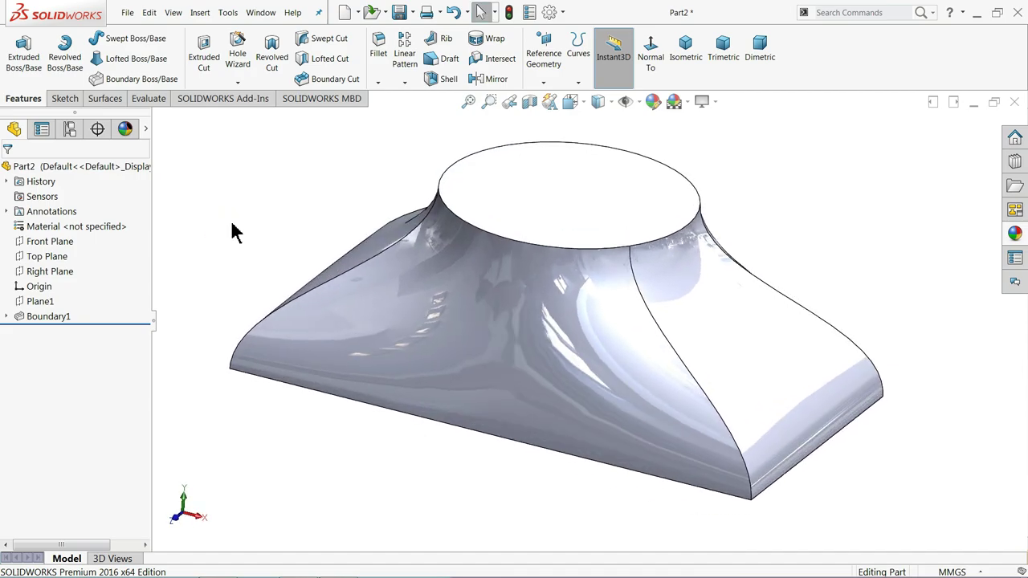
left_click(29, 316)
right_click(30, 318)
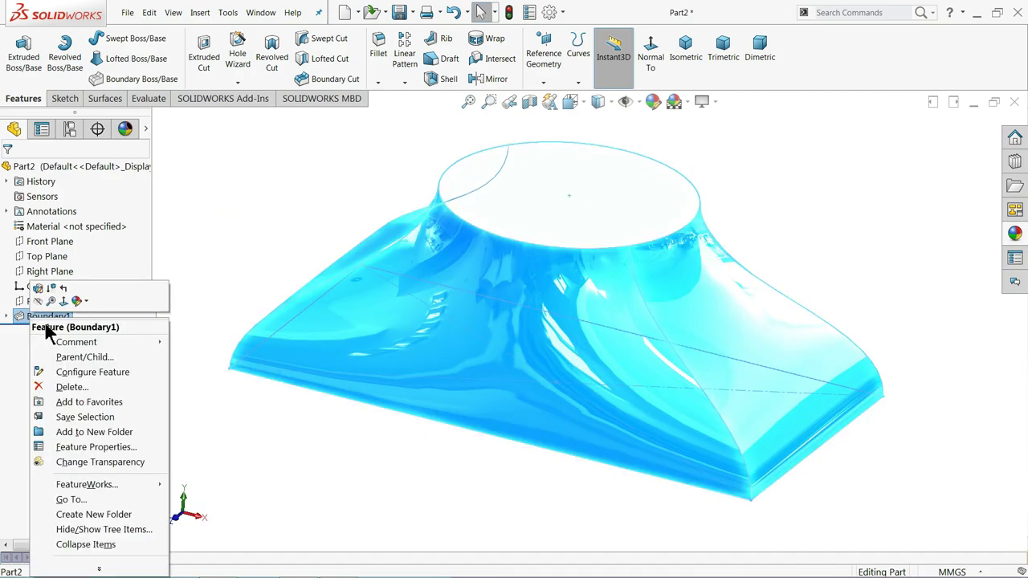
Delete Boundary1 and start a sketch on the Front Plane, viewed normal to it.
left_click(66, 387)
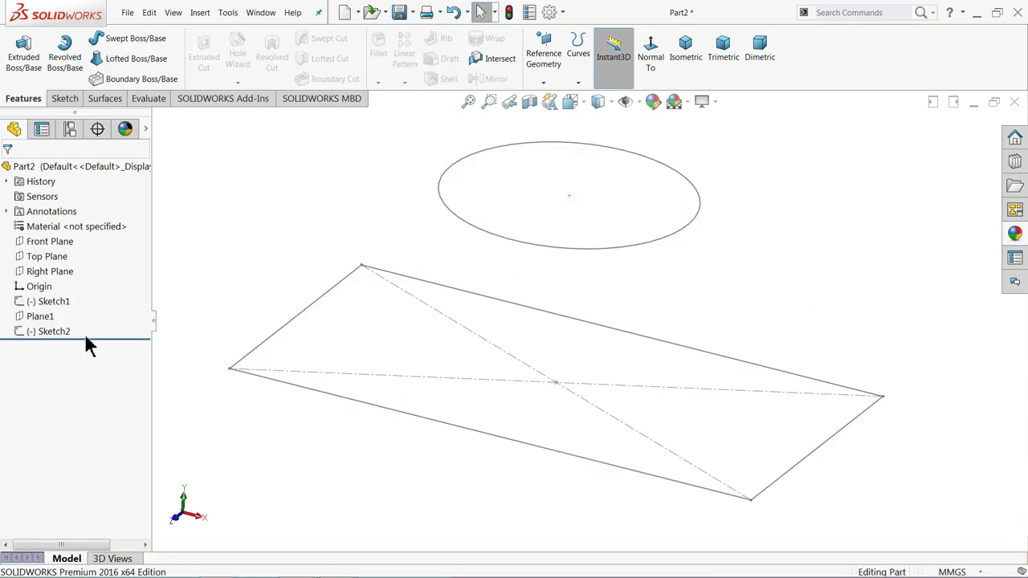
middle_click_drag(219, 282, 265, 250)
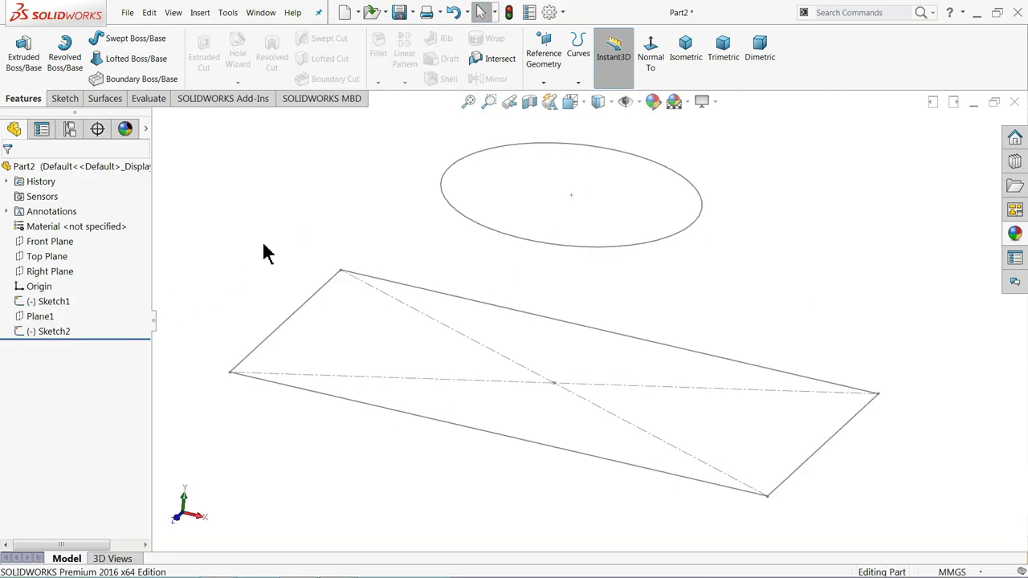
left_click(37, 241)
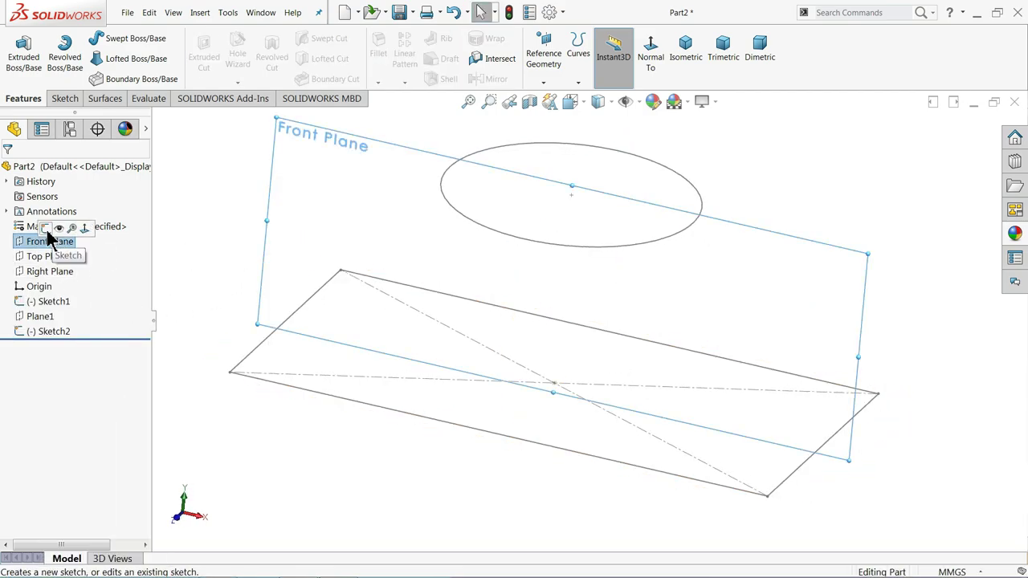
left_click(48, 225)
left_click(593, 49)
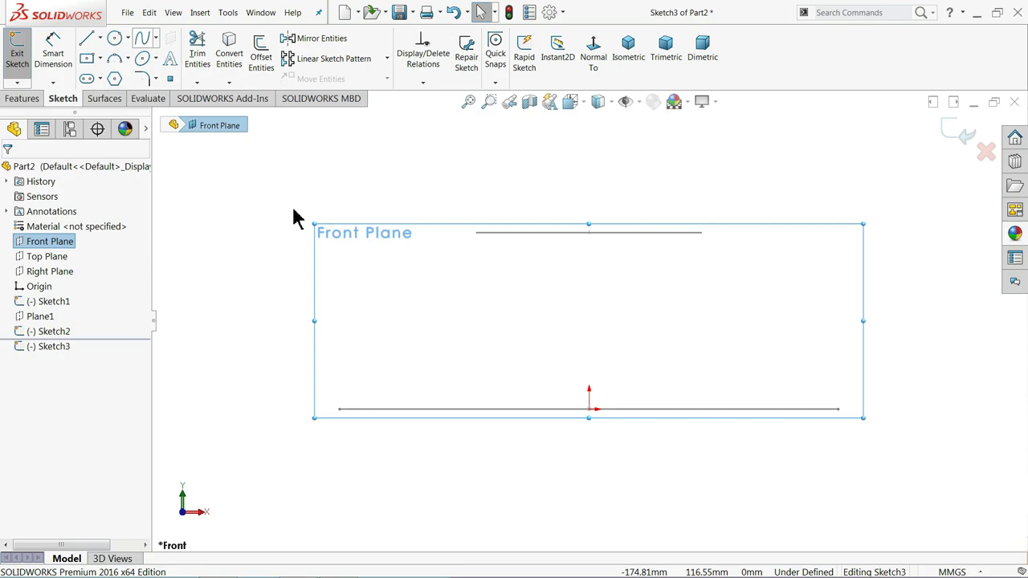
scroll(473, 413, "down", 2)
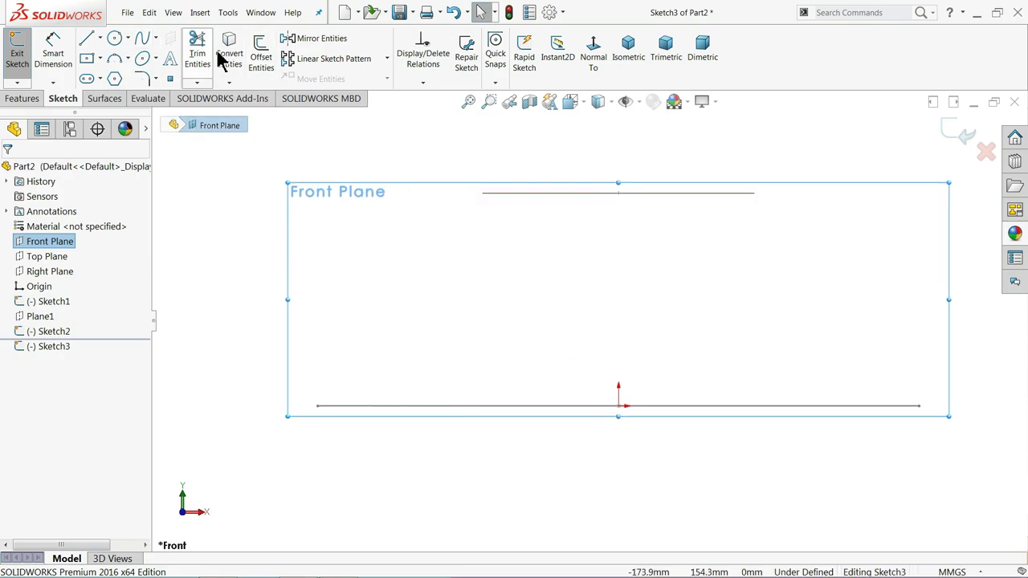
Draw a four-point spline from the circle's edge down to the rectangle's edge.
left_click(146, 42)
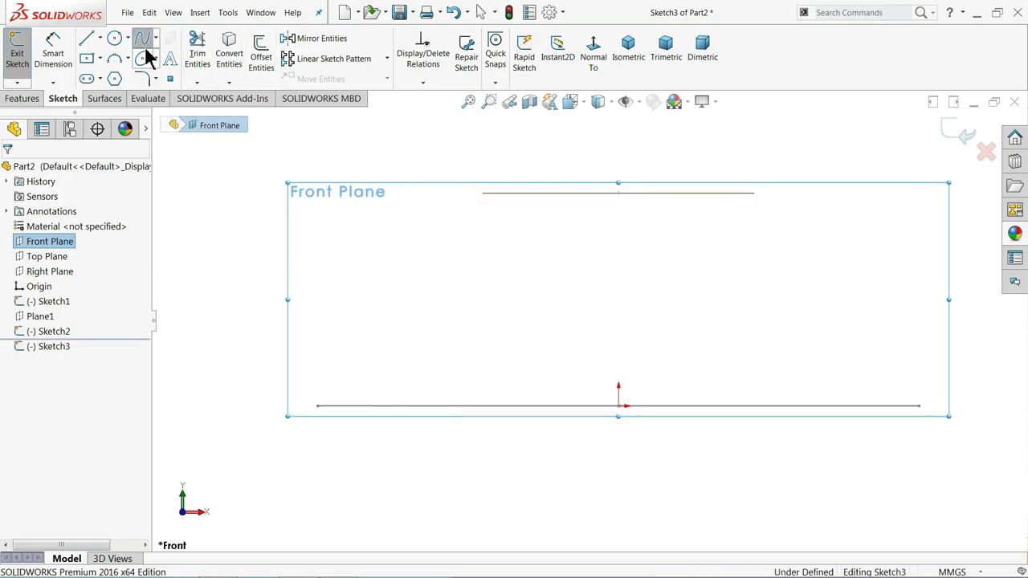
left_click(482, 193)
left_click(382, 237)
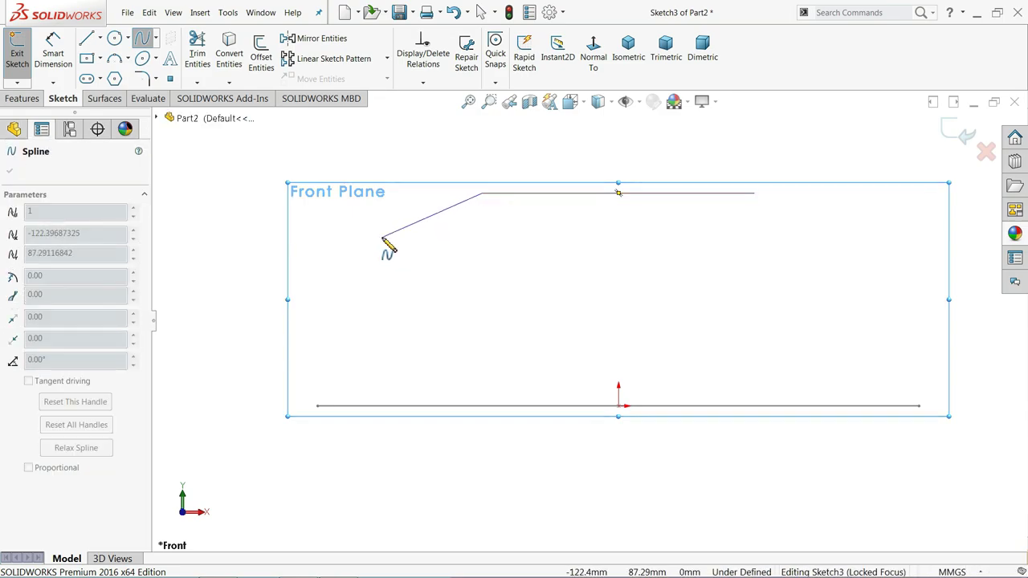
left_click(307, 313)
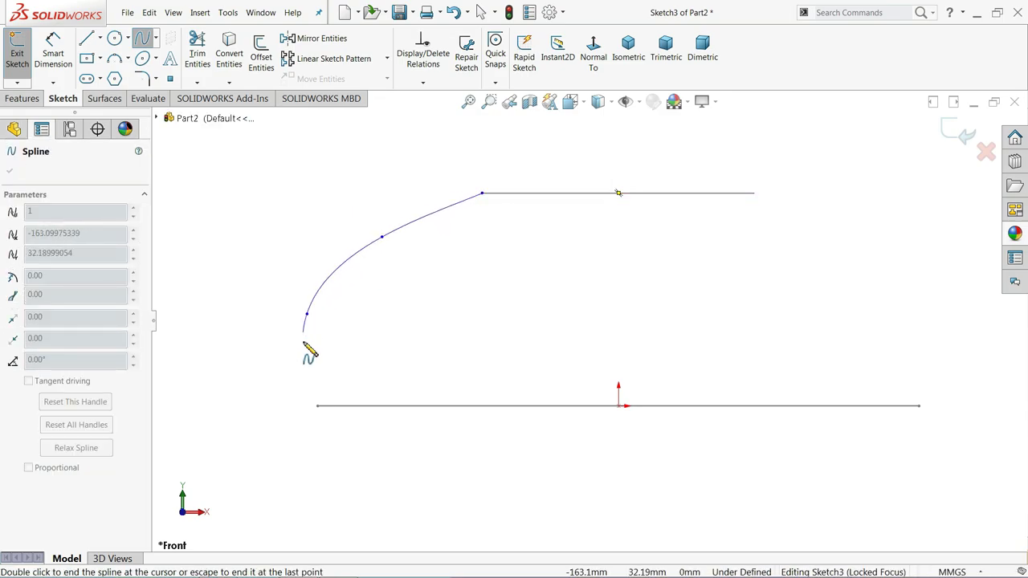
left_click(318, 407)
right_click(276, 401)
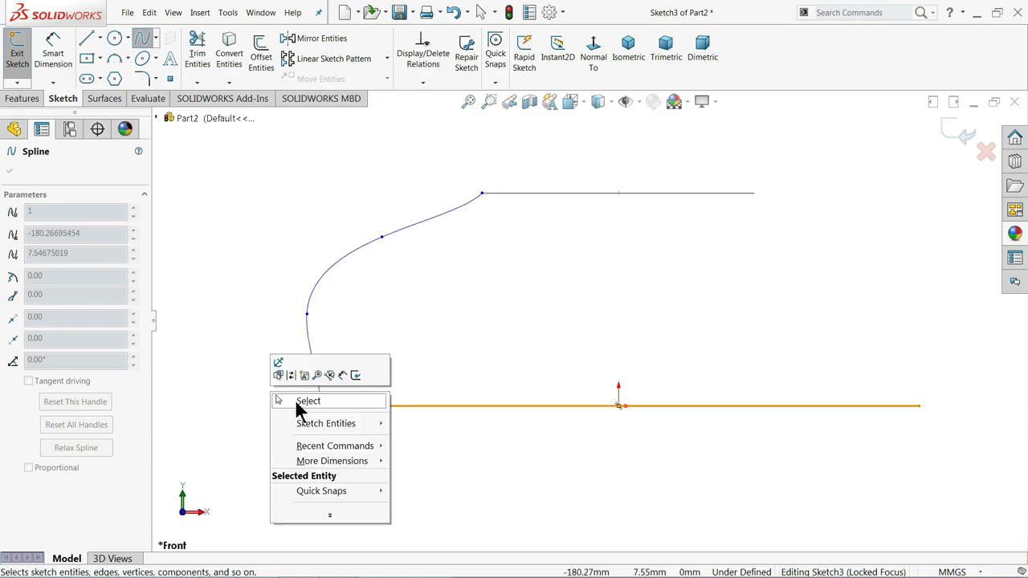
left_click(302, 400)
mouse_move(393, 395)
middle_mouse_down()
mouse_move(421, 360)
mouse_move(420, 409)
middle_mouse_up()
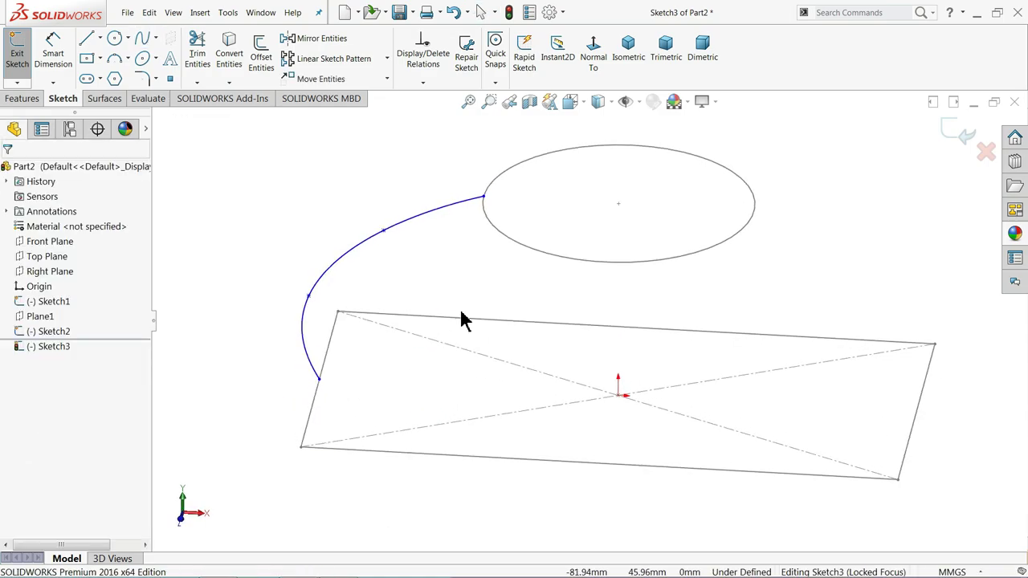
Pierce the spline's ends onto the circle and the rectangle's edge line, then close Sketch3.
scroll(482, 233, "down", 2)
left_click(500, 186)
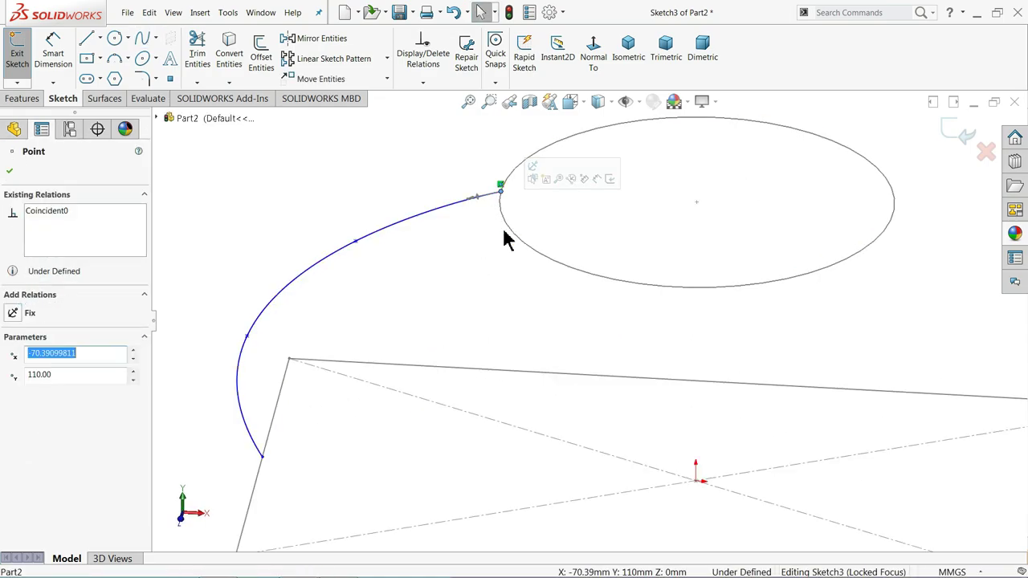
left_click(508, 234, "ctrl")
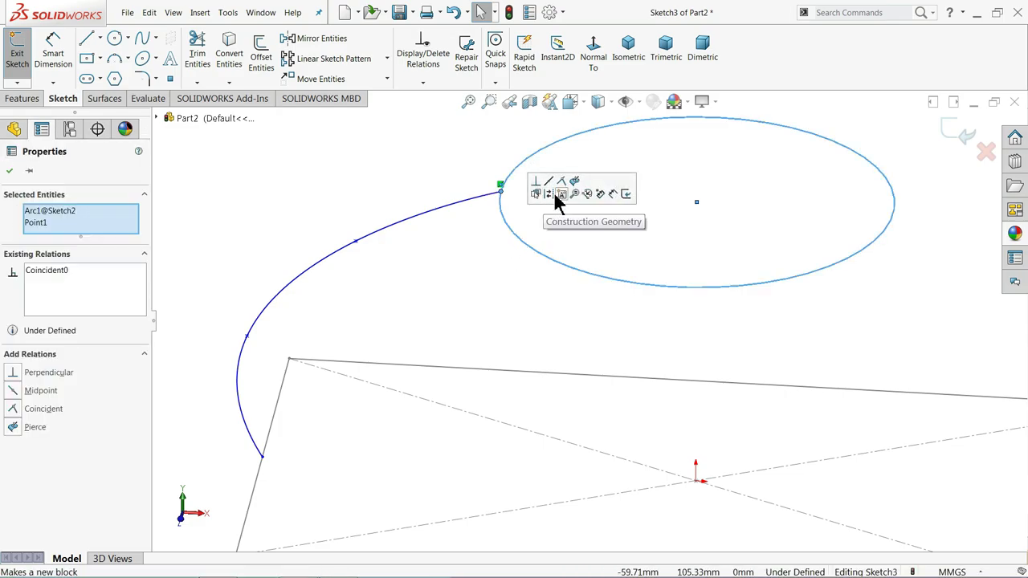
left_click(413, 260)
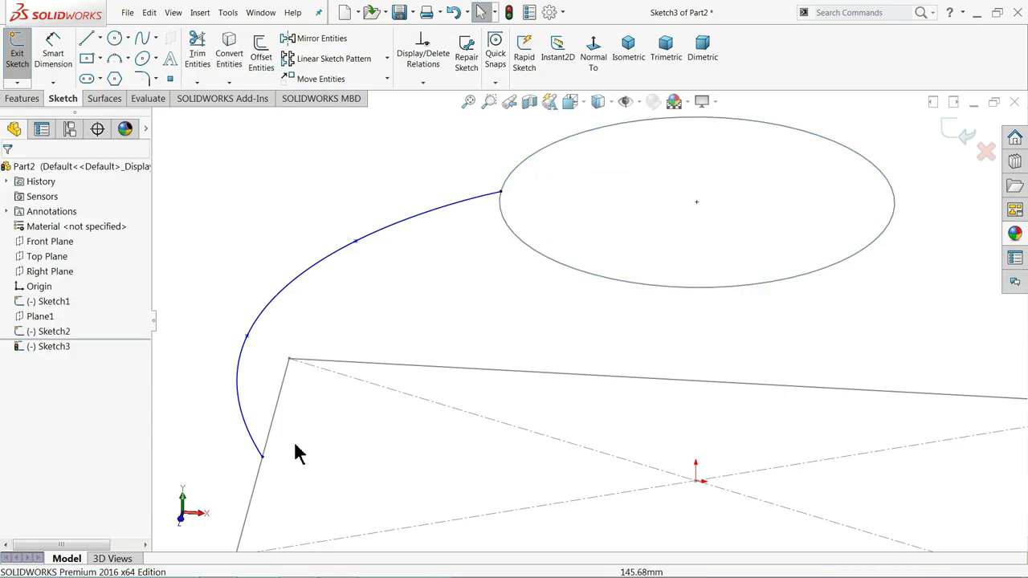
left_click(263, 459)
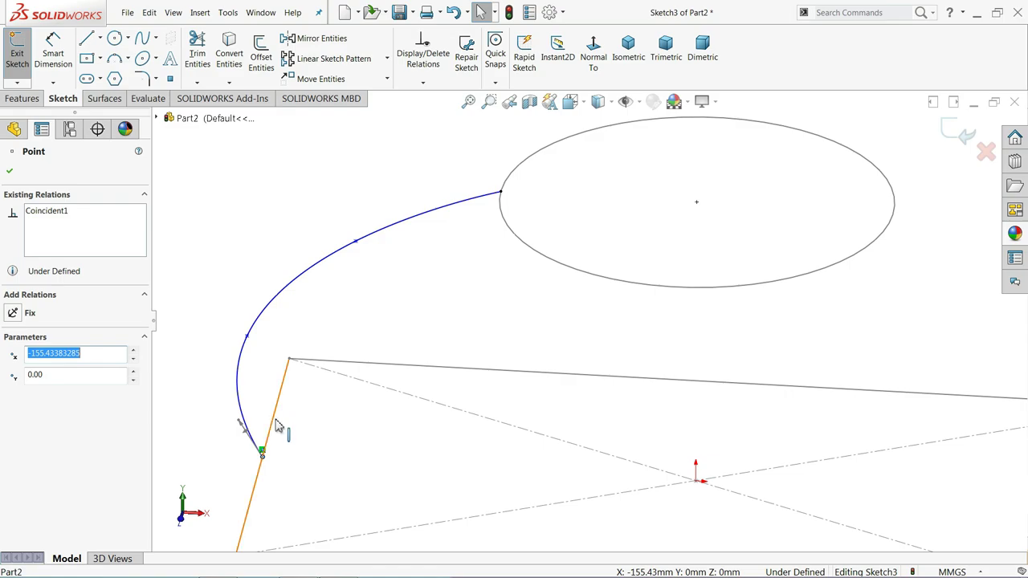
left_click(276, 427, "ctrl")
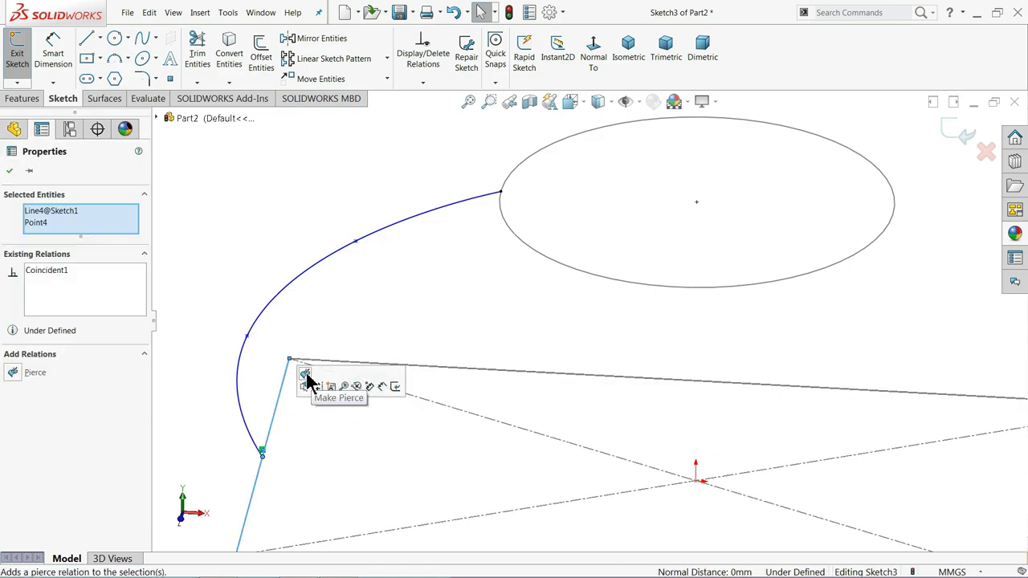
left_click(306, 374)
left_click(420, 237)
mouse_move(420, 237)
middle_mouse_down()
mouse_move(517, 268)
mouse_move(573, 222)
mouse_move(516, 264)
middle_mouse_up()
left_click(958, 133)
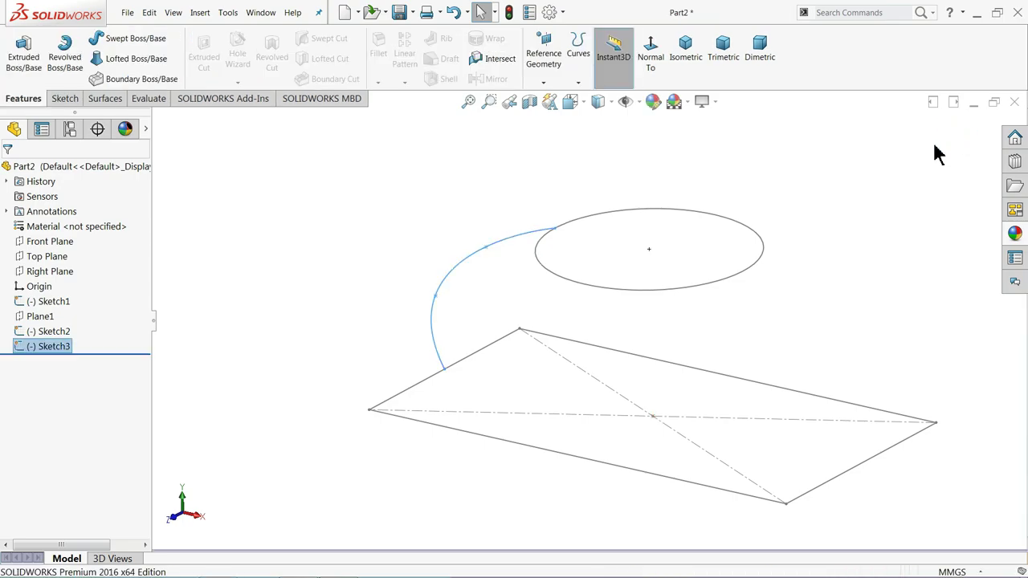
Start a boundary boss with the Sketch2 circle and Sketch1 rectangle as Direction 1 profiles.
left_click(127, 81)
left_click(597, 317)
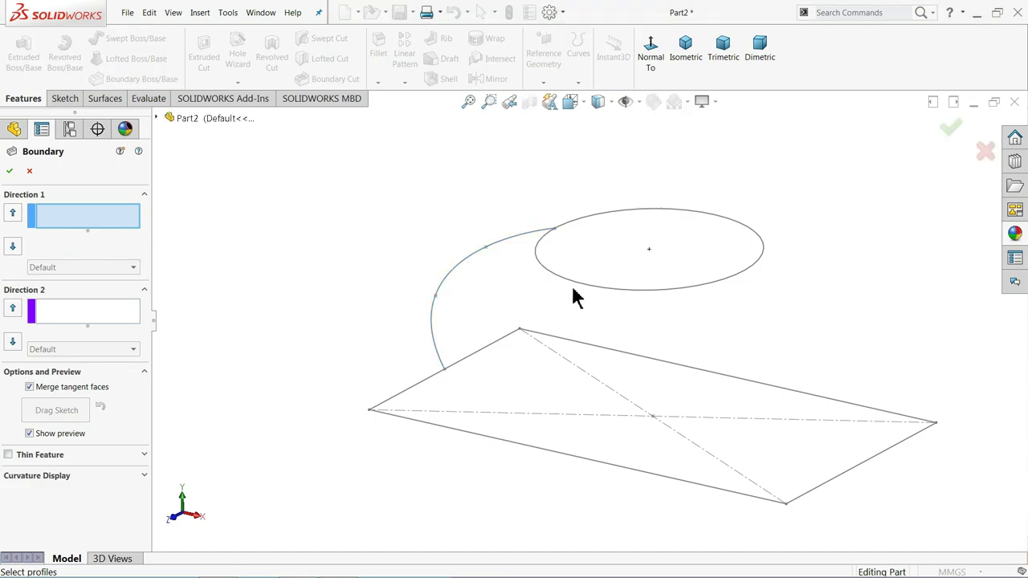
left_click(589, 291)
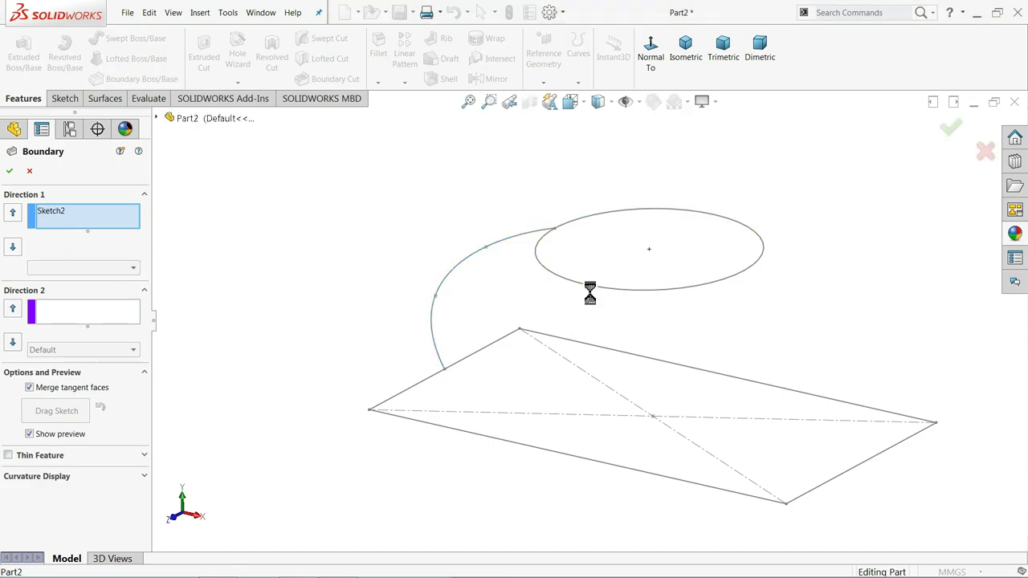
left_click(574, 347)
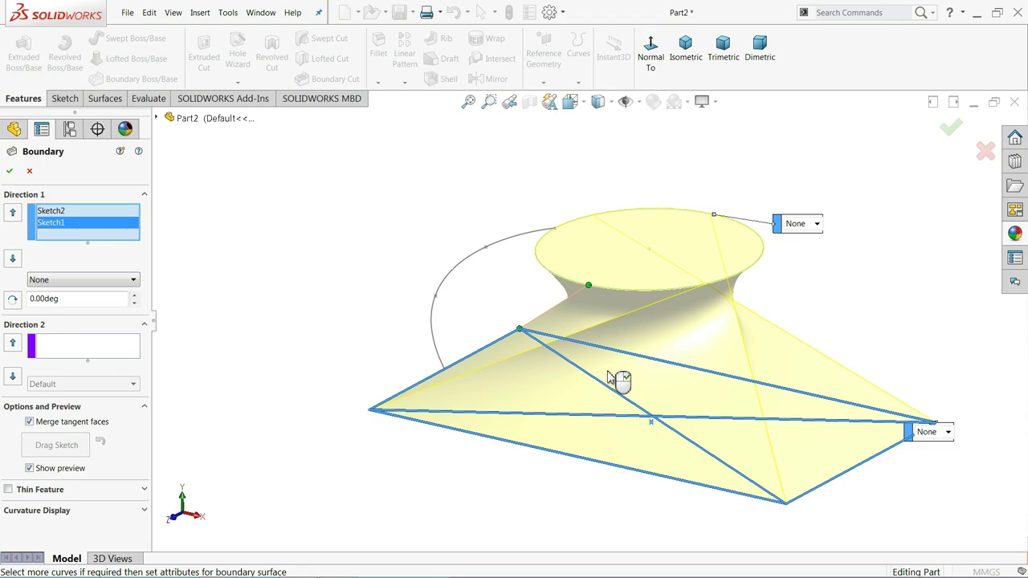
mouse_move(615, 383)
middle_mouse_down()
mouse_move(637, 394)
mouse_move(634, 359)
middle_mouse_up()
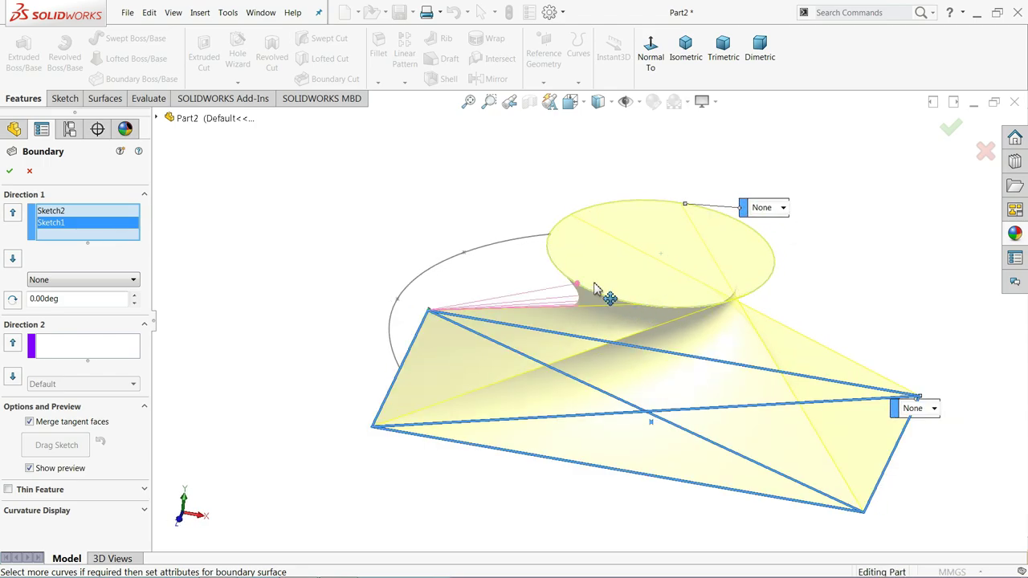
Drag the connector to untwist the blend and keep the circle's end tangency at None.
mouse_move(556, 329)
middle_mouse_down()
mouse_move(436, 305)
mouse_move(471, 332)
mouse_move(457, 429)
mouse_move(421, 314)
mouse_move(372, 391)
mouse_move(408, 362)
mouse_move(391, 337)
mouse_move(418, 342)
mouse_move(411, 300)
mouse_move(410, 331)
middle_mouse_up()
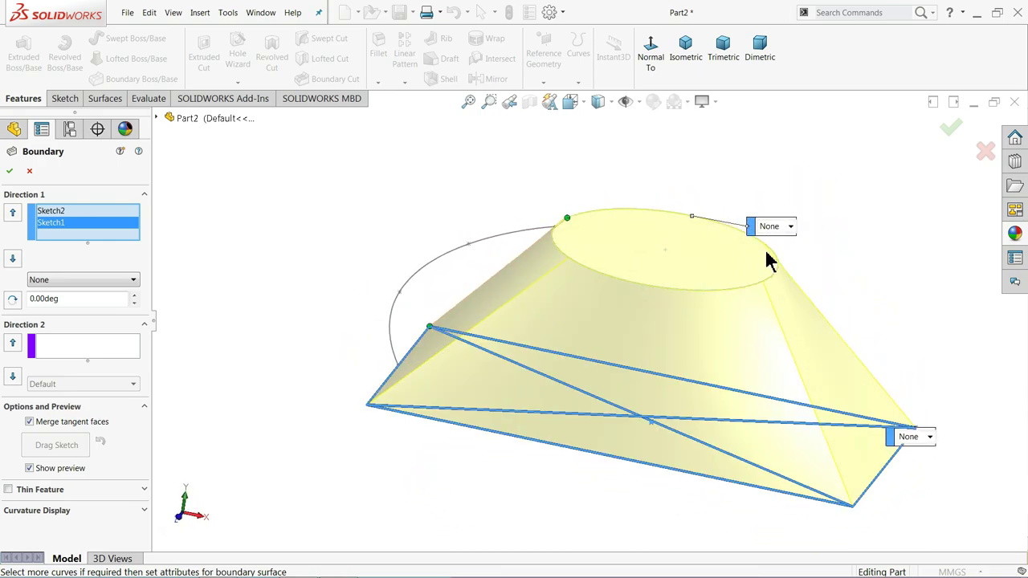
left_click(792, 228)
left_click(768, 239)
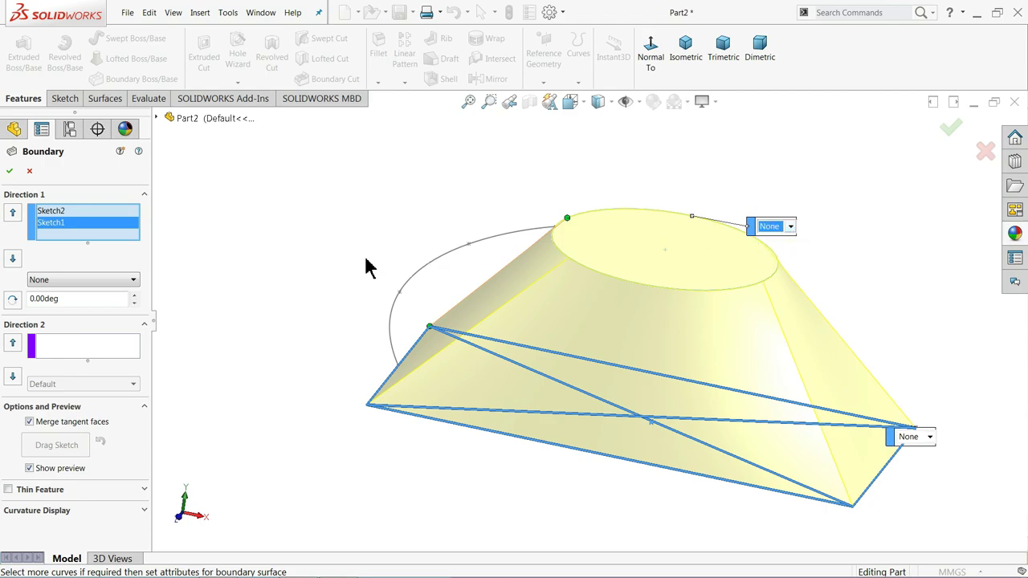
Add the Sketch3 spline as the Direction 2 curve and inspect the flared preview.
left_click(64, 353)
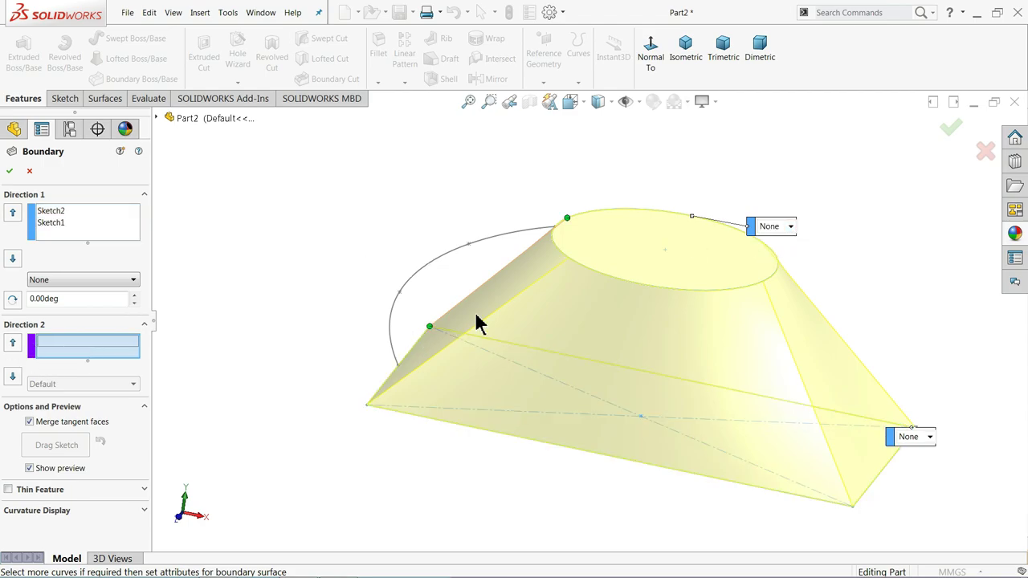
left_click(436, 266)
mouse_move(322, 349)
middle_mouse_down()
mouse_move(324, 306)
mouse_move(322, 358)
middle_mouse_up()
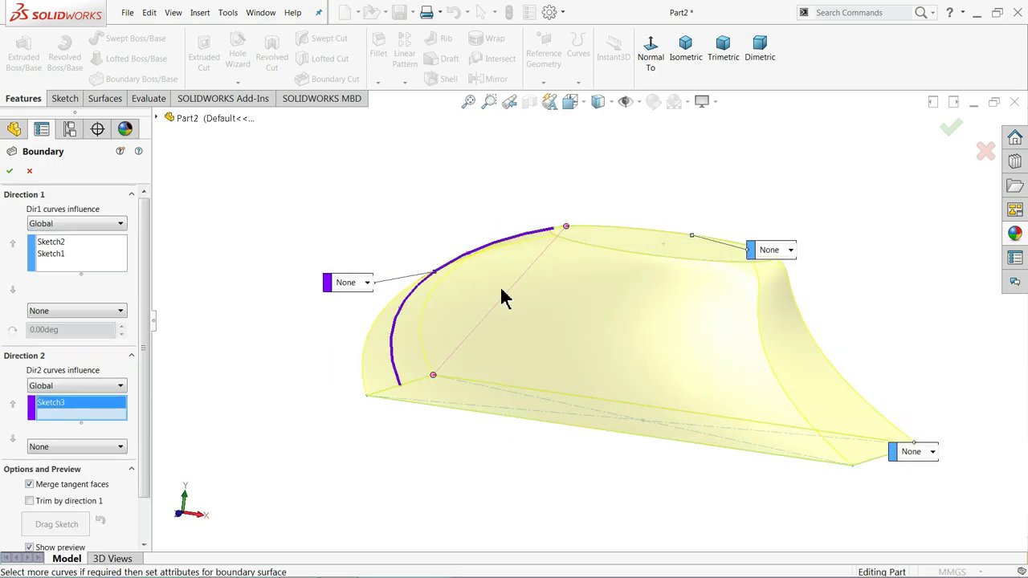
middle_click_drag(410, 322, 406, 357)
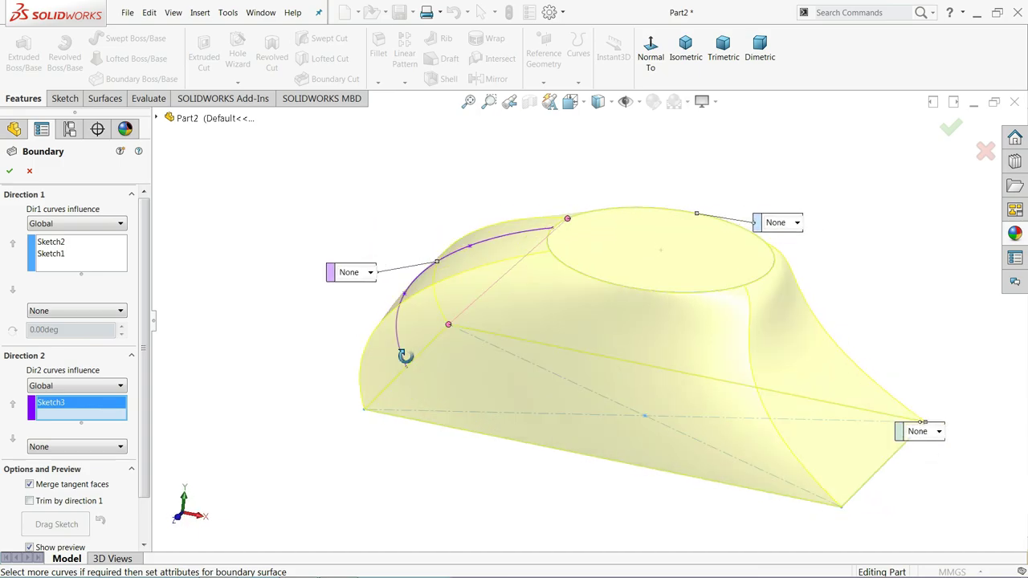
left_click(798, 224)
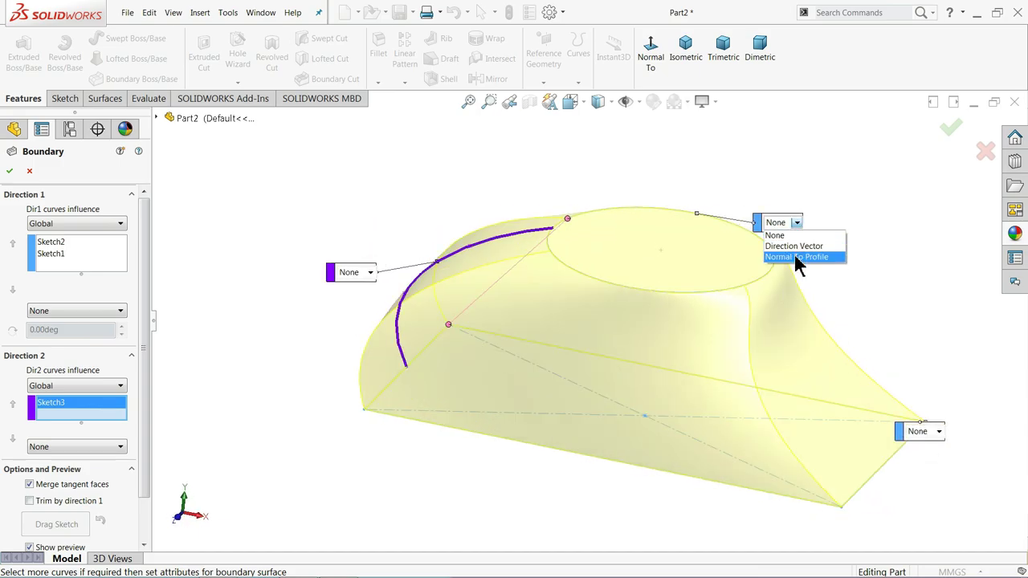
Try Normal To Profile tangency on the circle profile, accepting the discrepancy warning.
left_click(795, 257)
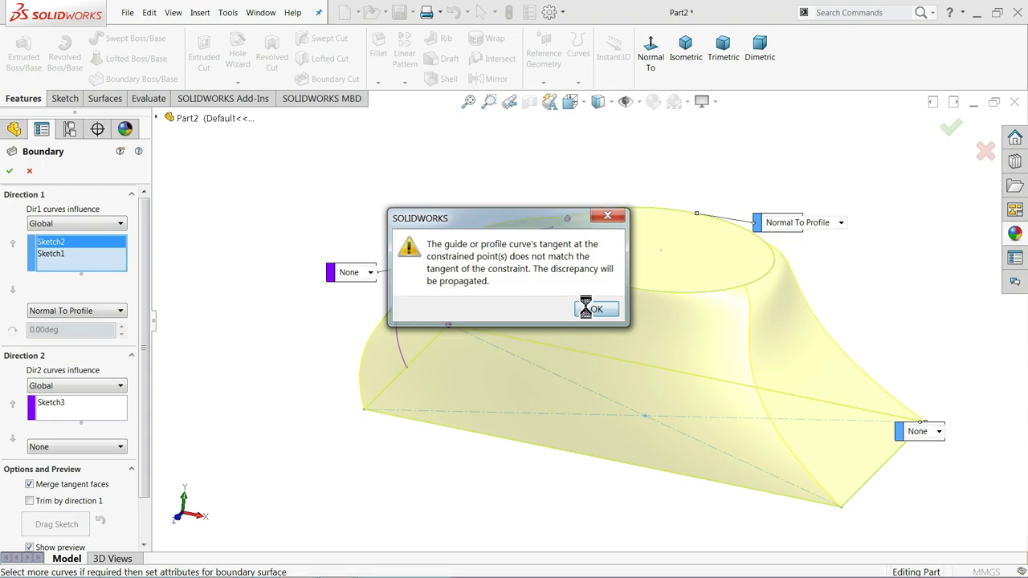
left_click(587, 309)
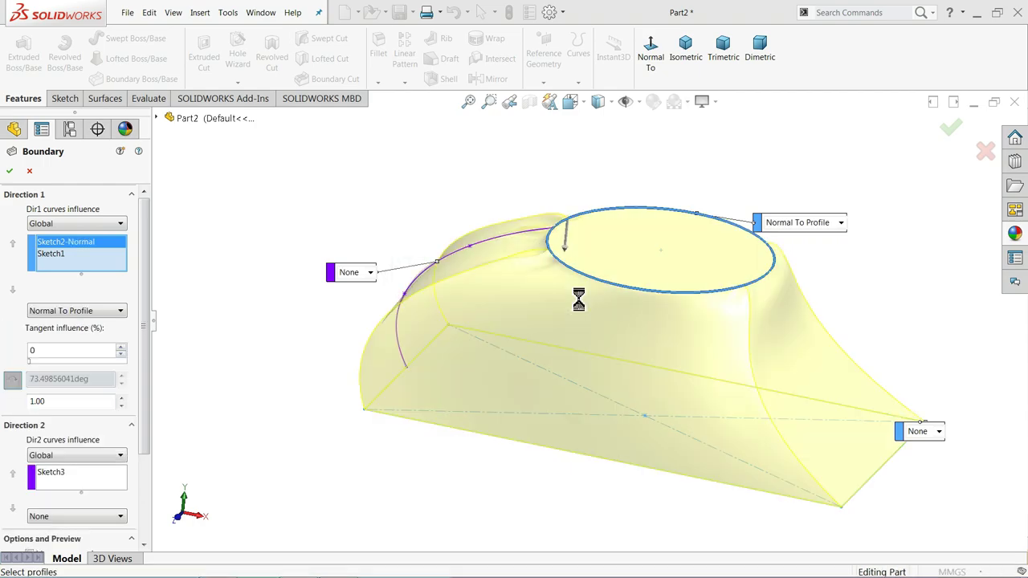
mouse_move(581, 294)
middle_mouse_down()
mouse_move(643, 335)
mouse_move(587, 299)
middle_mouse_up()
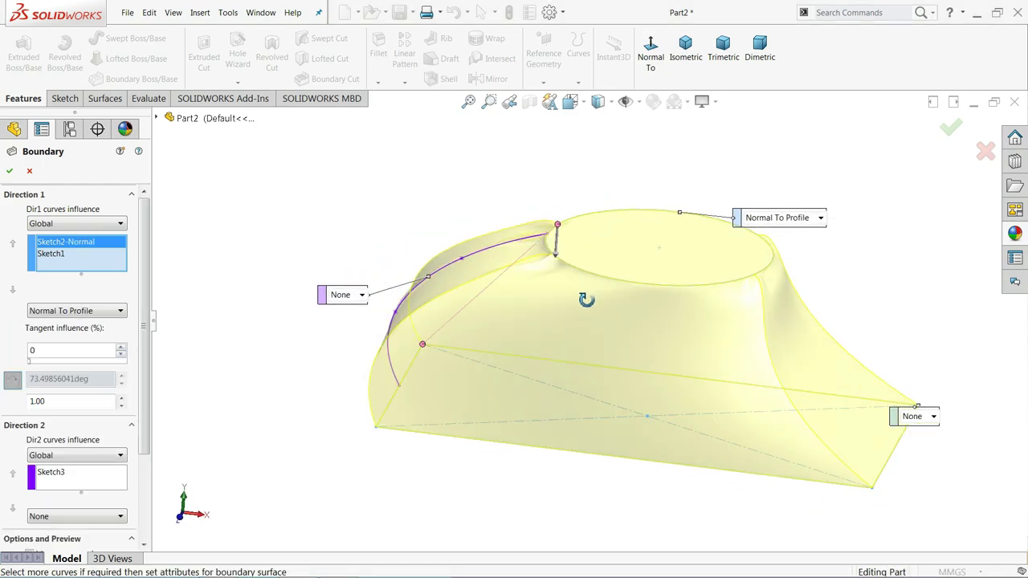
Revert the circle profile tangency to None and finish the Boundary2 solid.
left_click(821, 217)
left_click(759, 232)
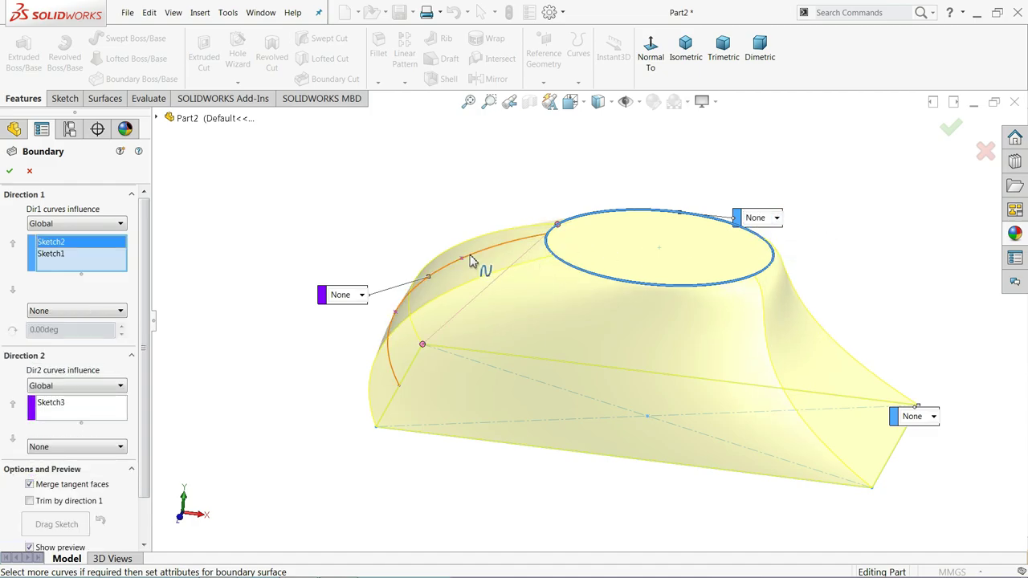
mouse_move(209, 357)
middle_mouse_down()
mouse_move(268, 305)
mouse_move(198, 348)
mouse_move(198, 364)
middle_mouse_up()
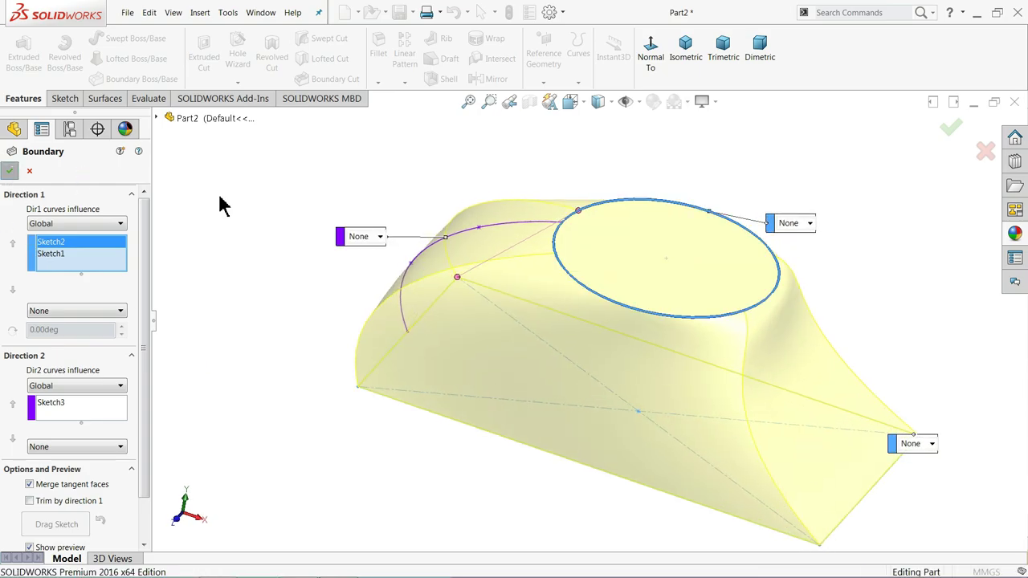
middle_click_drag(282, 287, 271, 268)
left_click(271, 260)
Give the whole Boundary2 part the yellow colour swatch and orbit to view it.
scroll(580, 339, "down", 3)
scroll(675, 371, "up", 3)
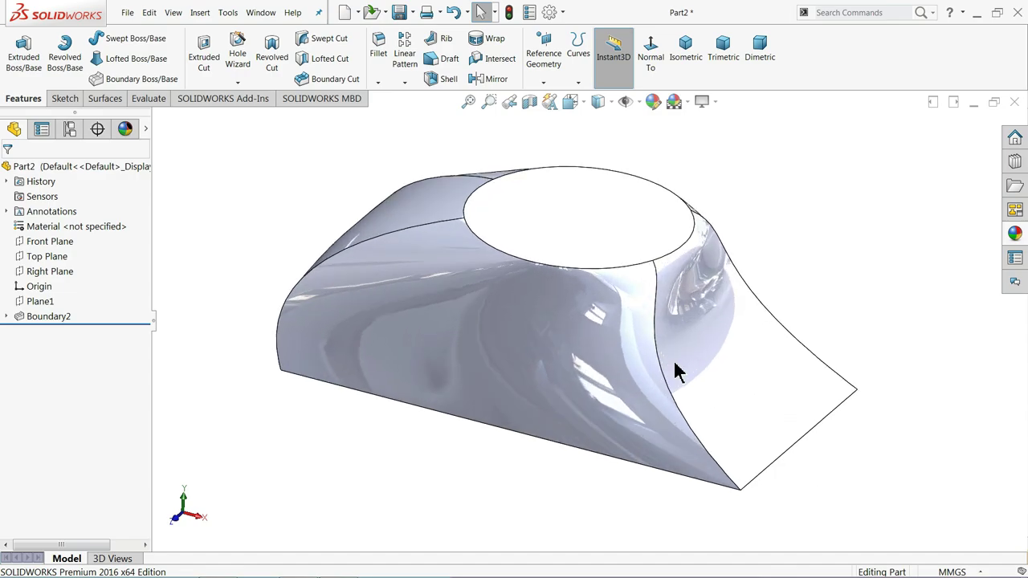
left_click(653, 102)
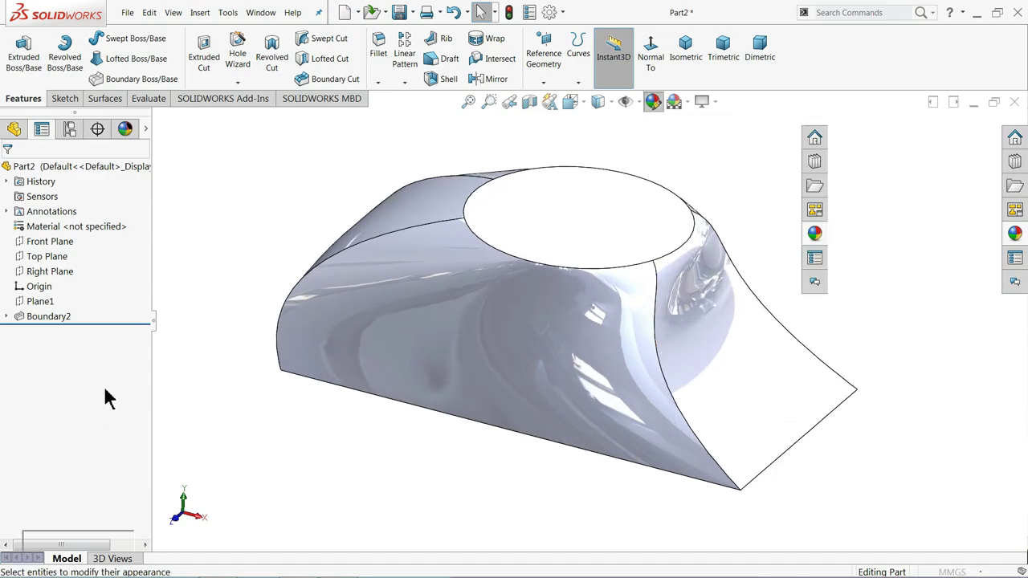
left_click(56, 481)
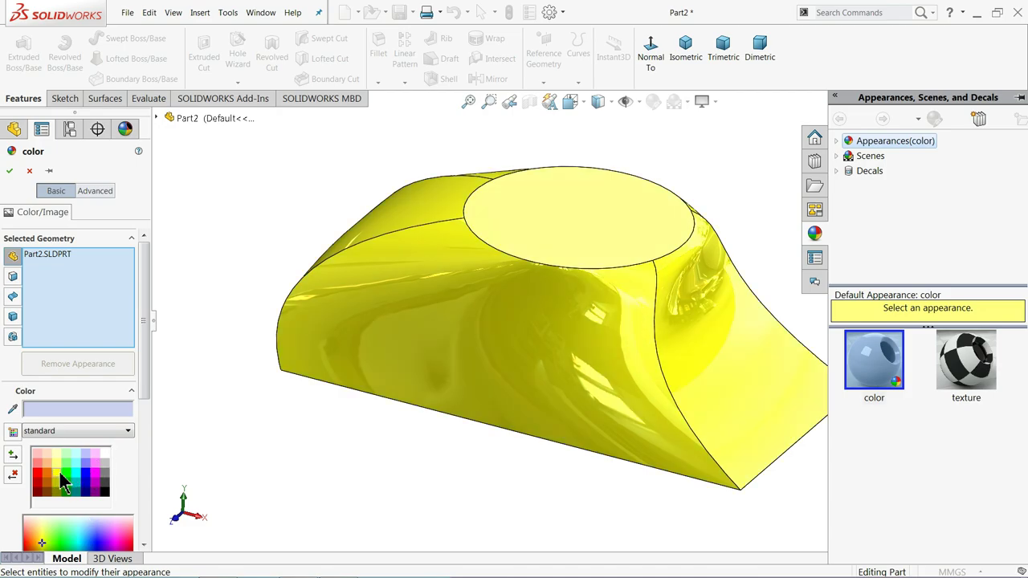
left_click(11, 172)
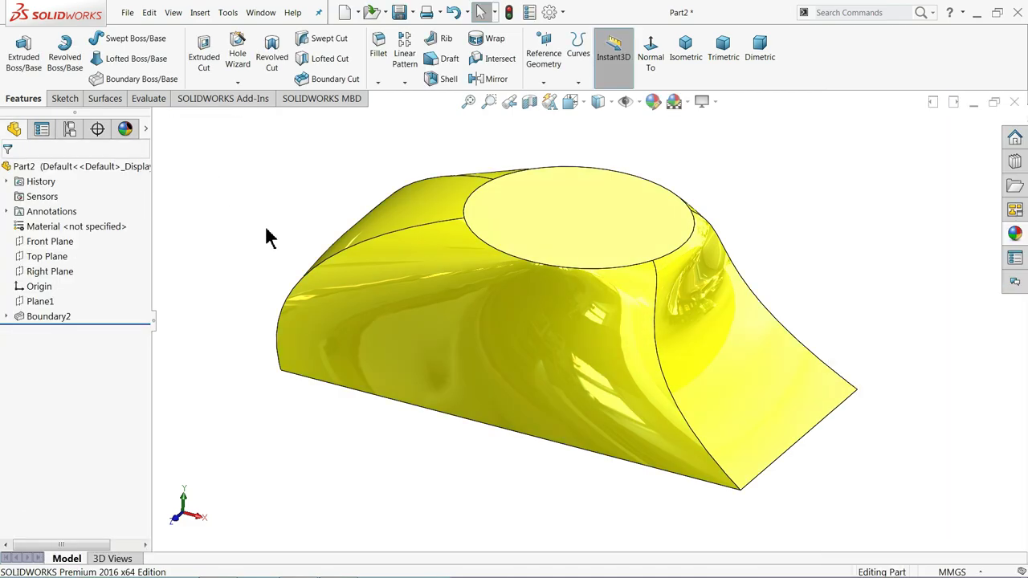
middle_click_drag(266, 236, 269, 227)
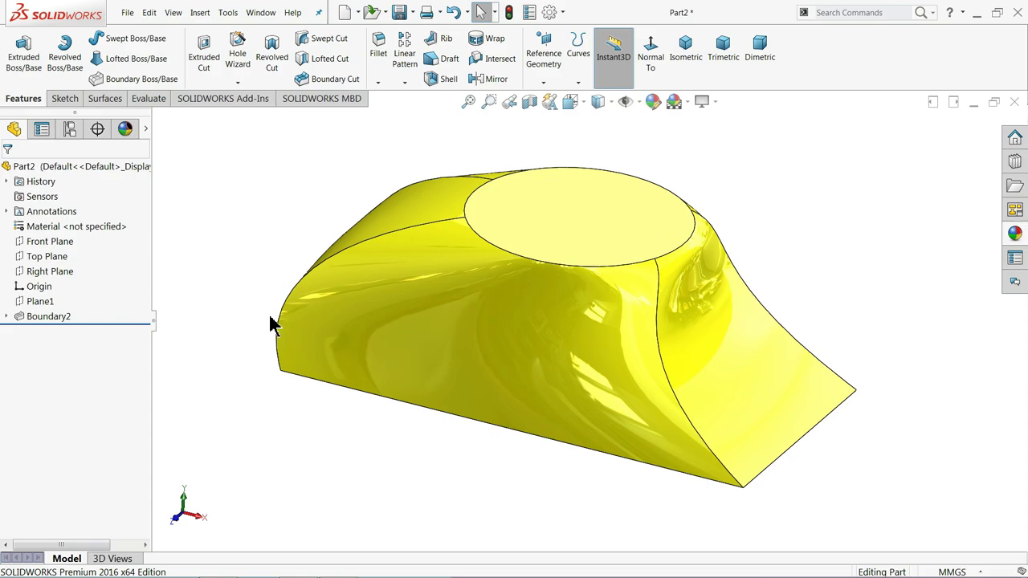
middle_click_drag(271, 324, 398, 455)
middle_click_drag(305, 434, 301, 428)
scroll(540, 353, "down", 1)
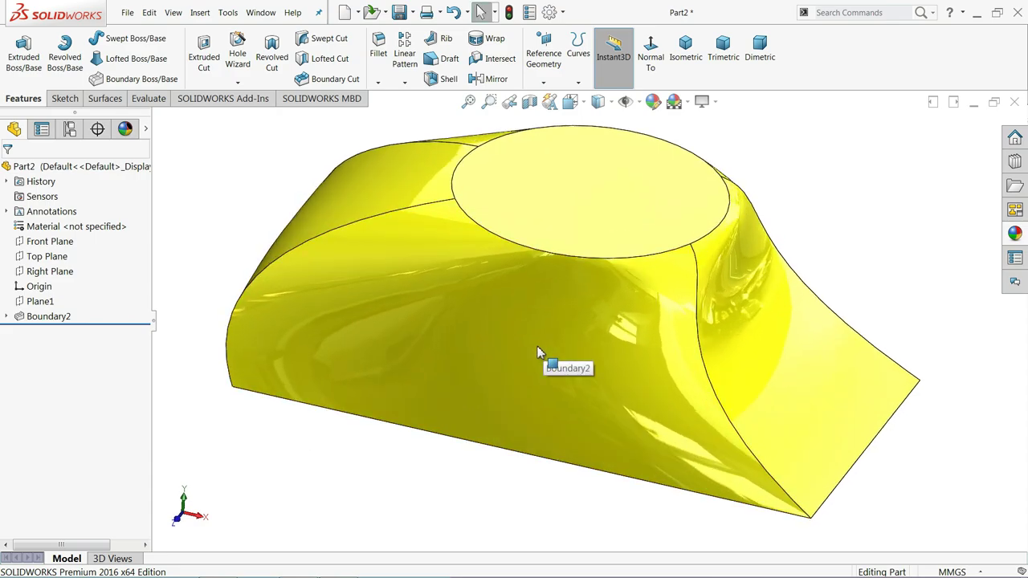